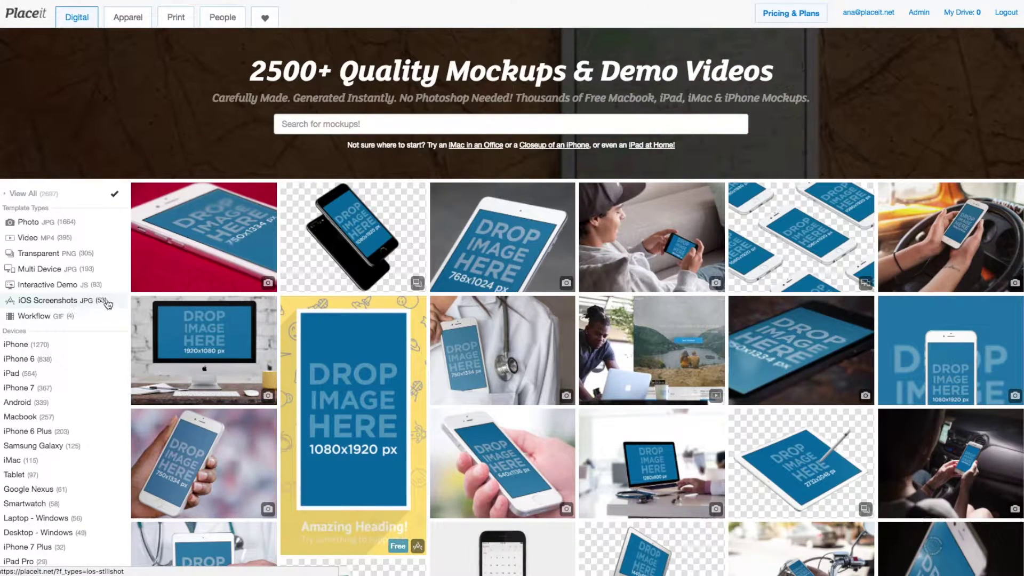
Filter the mockups to iOS Screenshots and open the white iPhone 6s Plus front portrait App Store Screenshot Maker template
left_click(73, 303)
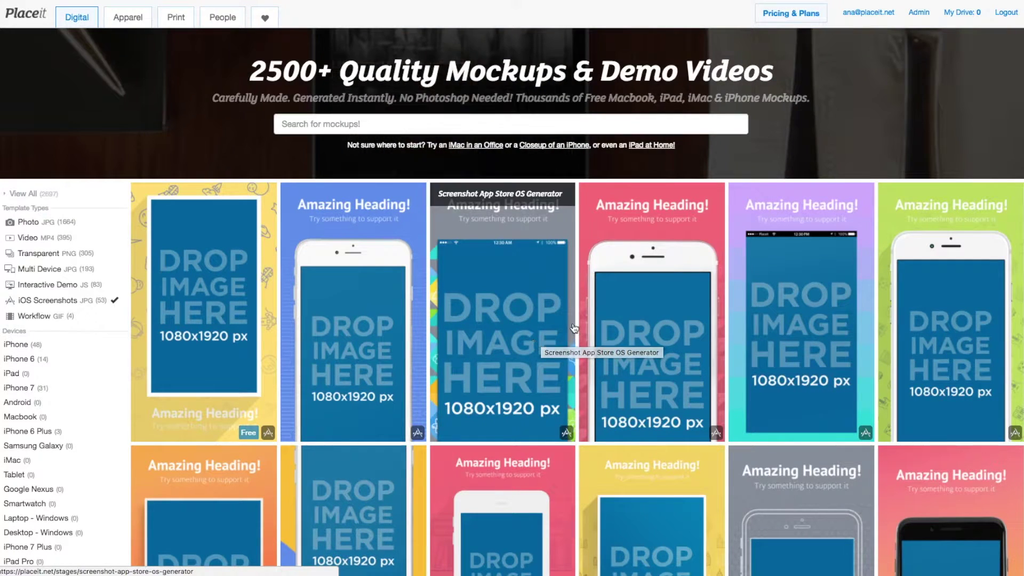
scroll(541, 343, "down", 3)
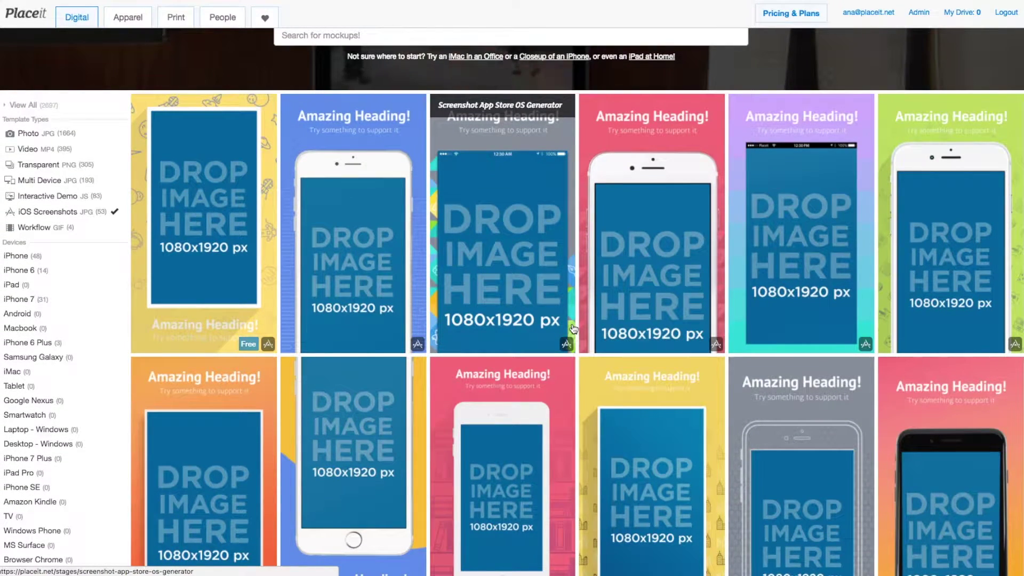
scroll(573, 328, "down", 4)
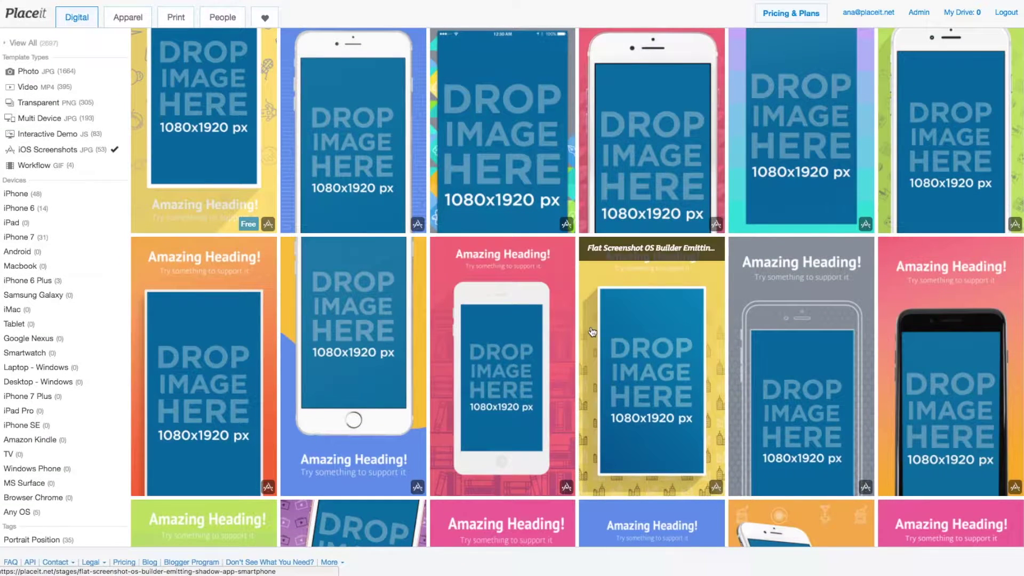
scroll(590, 342, "down", 3)
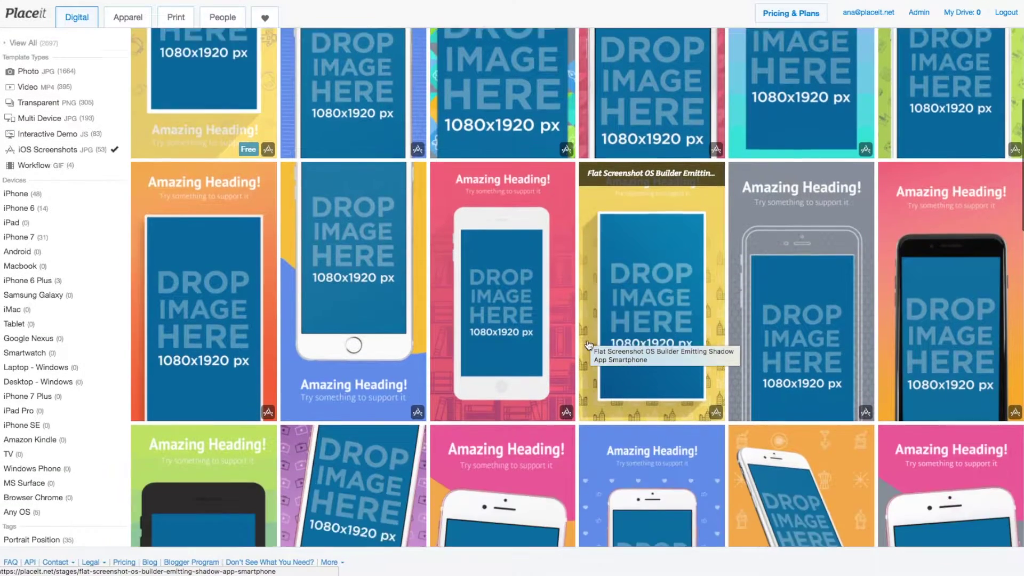
scroll(610, 347, "down", 1)
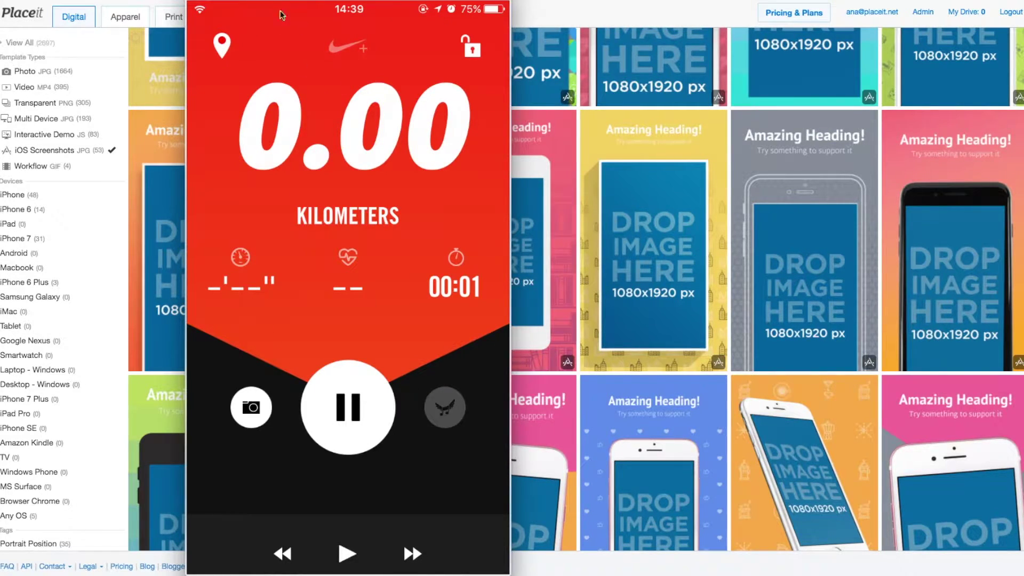
scroll(332, 193, "down", 6)
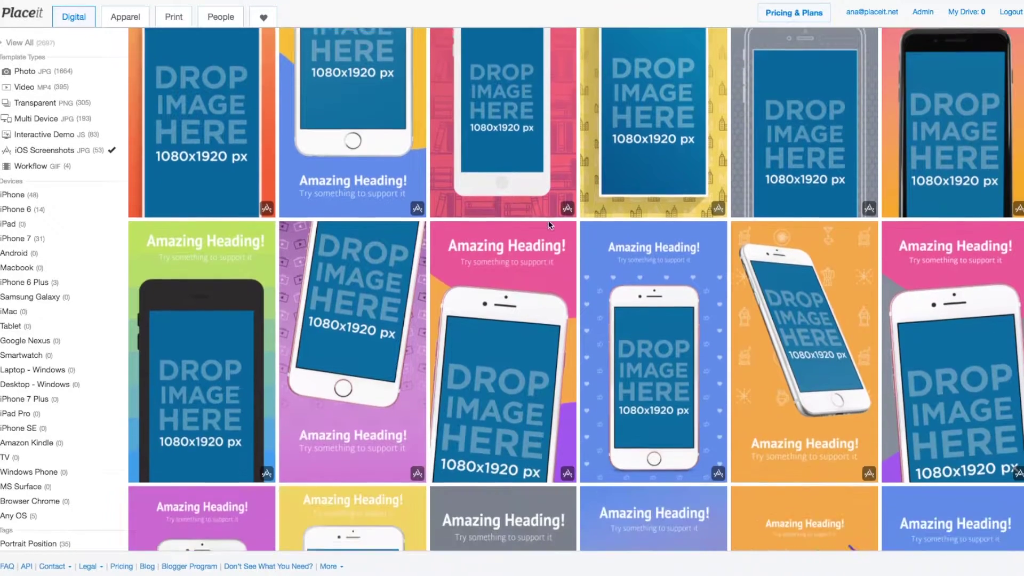
scroll(550, 226, "down", 2)
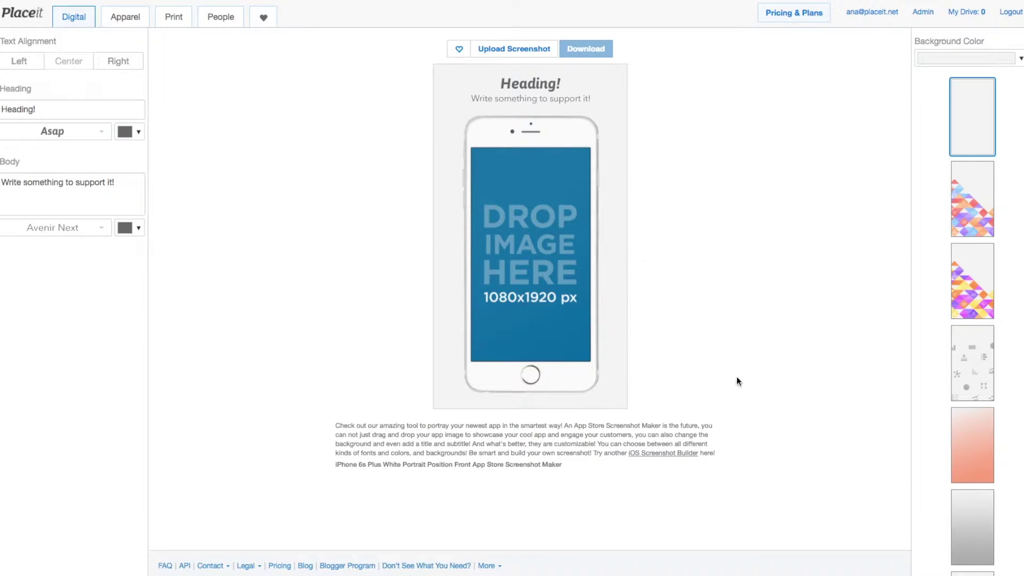
Place the red running-app screenshot on the phone mockup and crop it with the default framing
left_click_drag(589, 232, 528, 234)
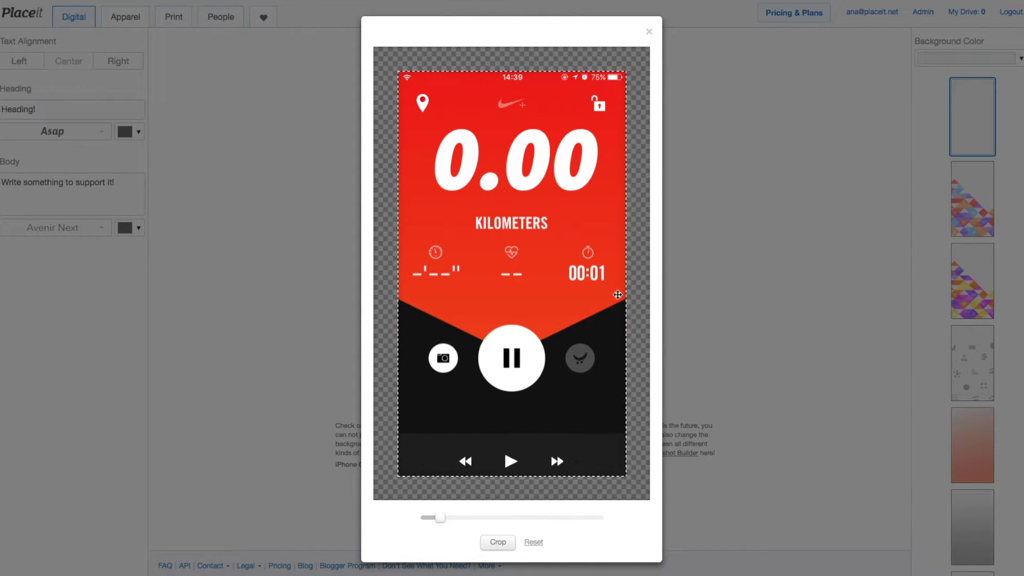
mouse_move(440, 517)
left_mouse_down()
mouse_move(460, 519)
mouse_move(423, 519)
mouse_move(438, 517)
left_mouse_up()
left_click_drag(511, 328, 565, 265)
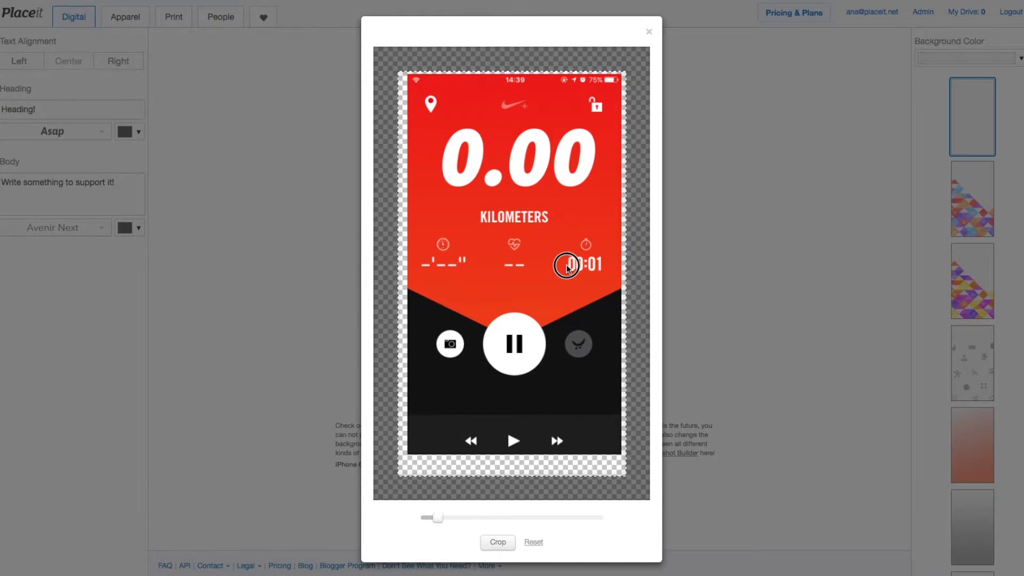
left_click(533, 542)
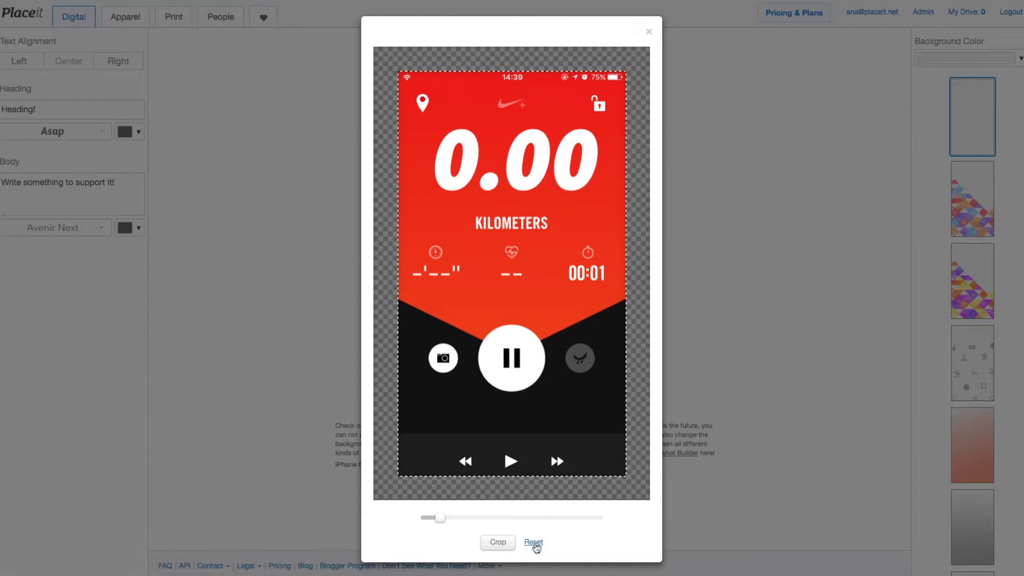
left_click(496, 542)
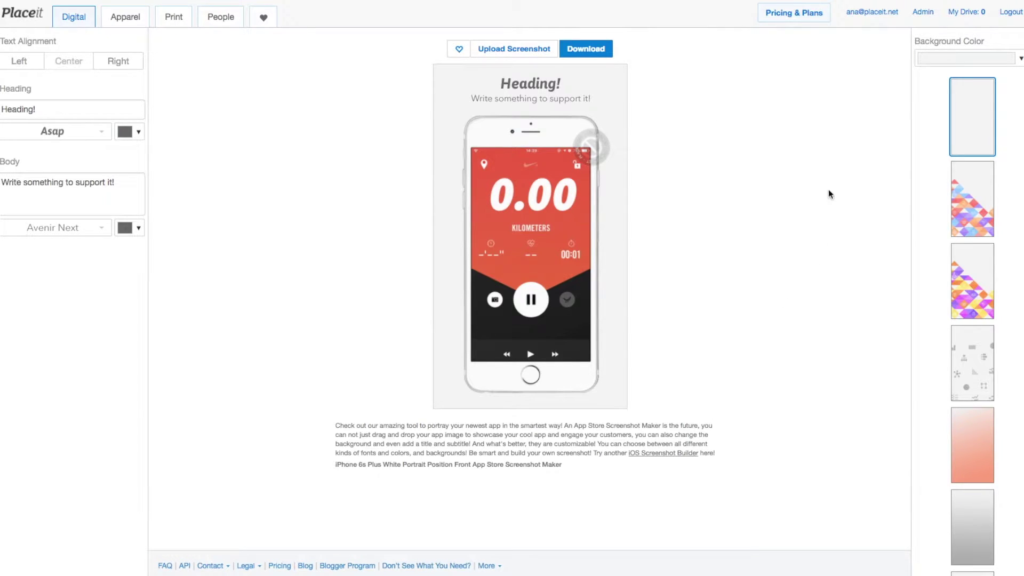
Browse the background designs and try light blue and black as the mockup's background color
scroll(964, 168, "down", 3)
scroll(964, 168, "down", 10)
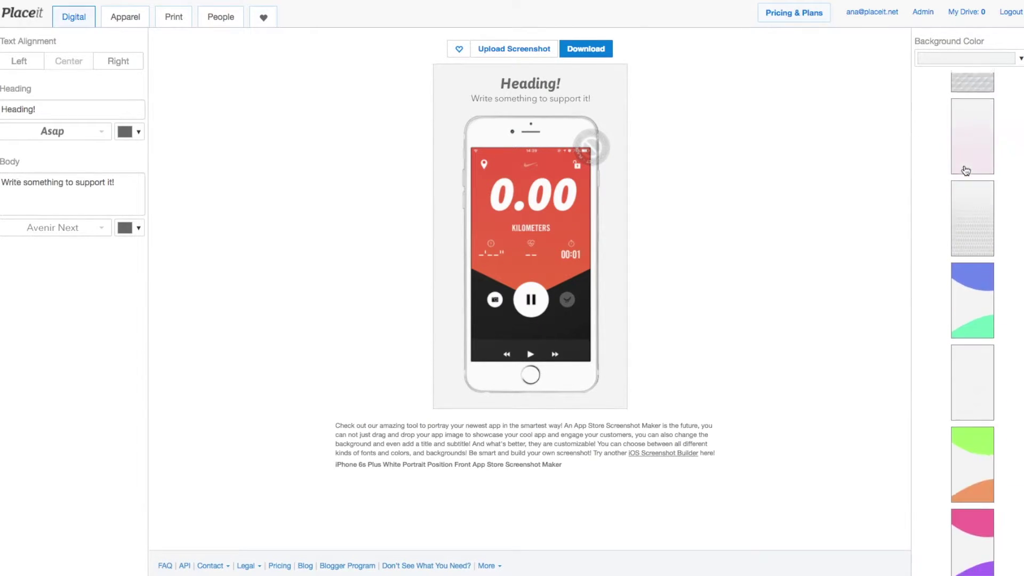
scroll(965, 170, "down", 8)
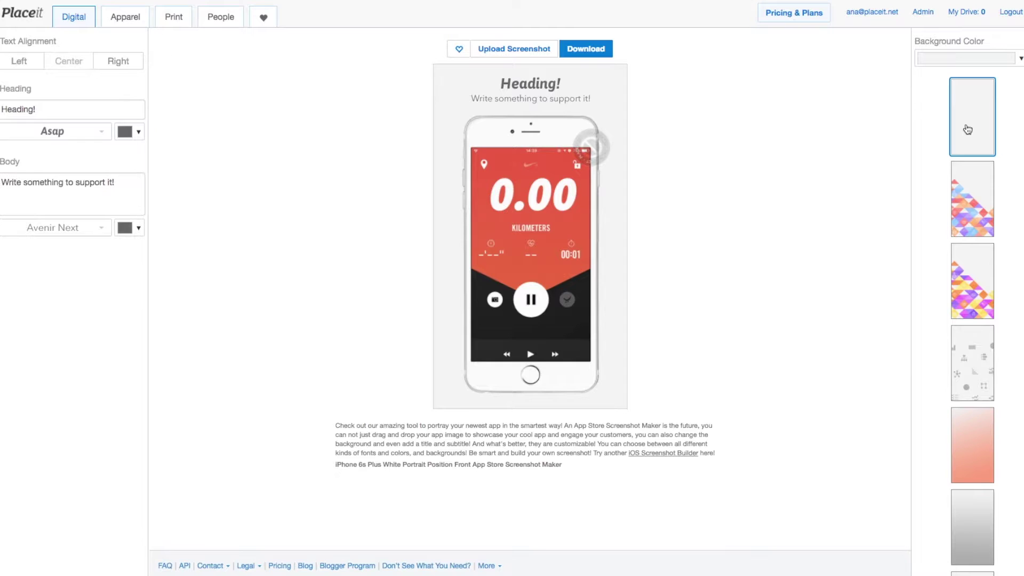
left_click(978, 63)
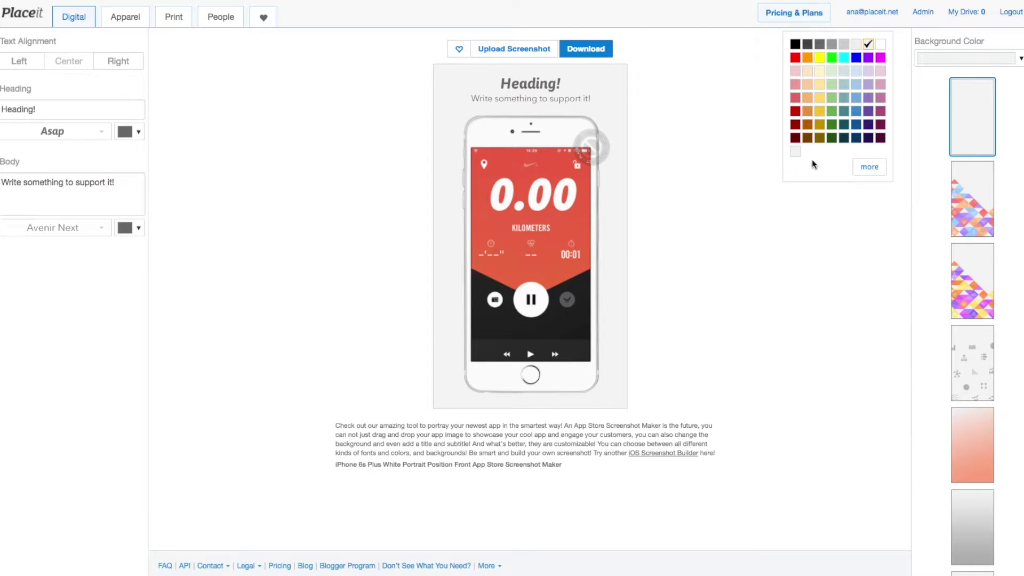
left_click(857, 99)
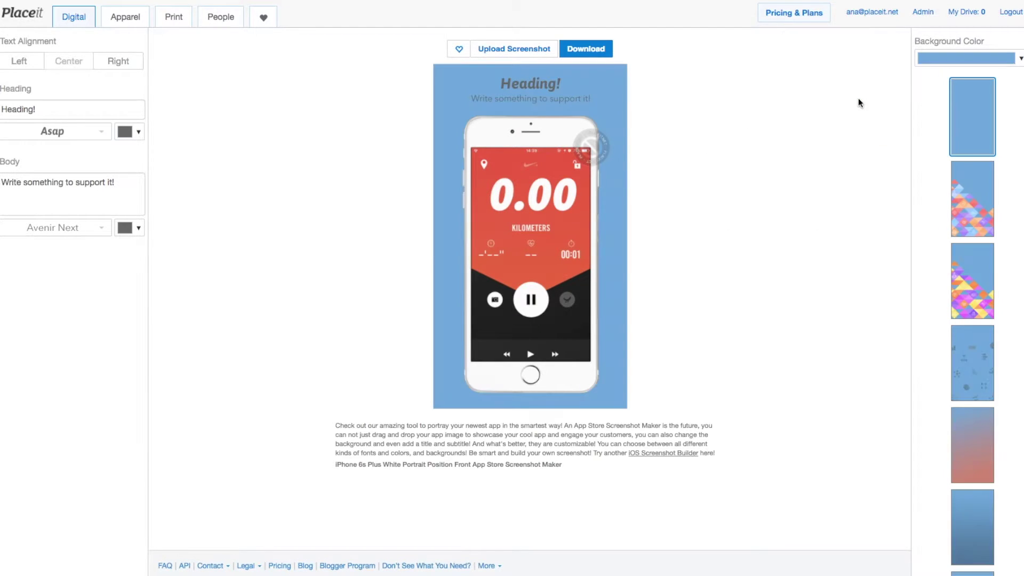
left_click(953, 58)
left_click(799, 44)
Try a custom dusky red shade for the background color and replace its hex value with 000000
left_click(957, 58)
left_click(870, 168)
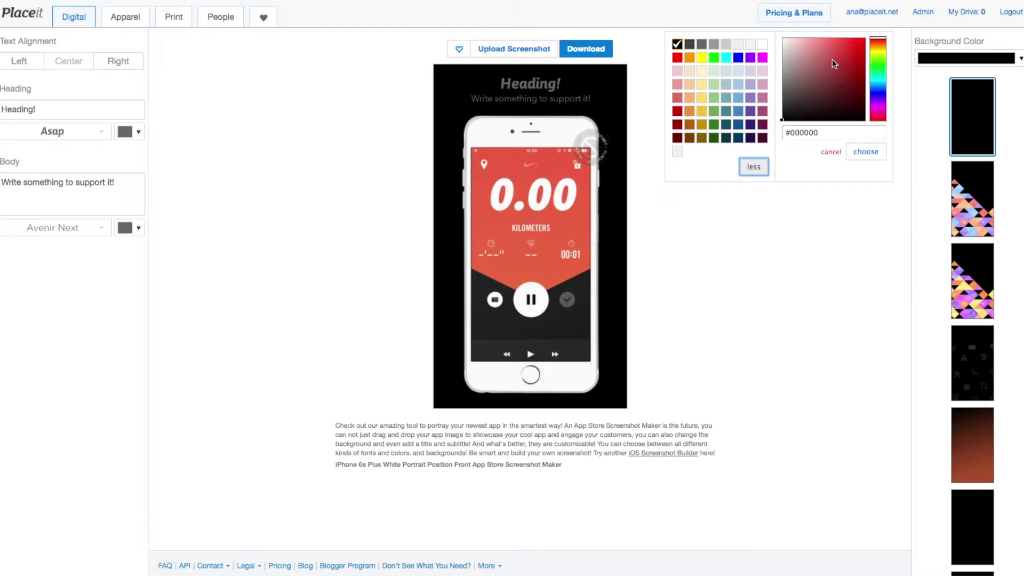
mouse_move(836, 56)
left_mouse_down()
mouse_move(826, 96)
mouse_move(821, 70)
mouse_move(810, 71)
left_mouse_up()
left_click_drag(830, 132, 790, 132)
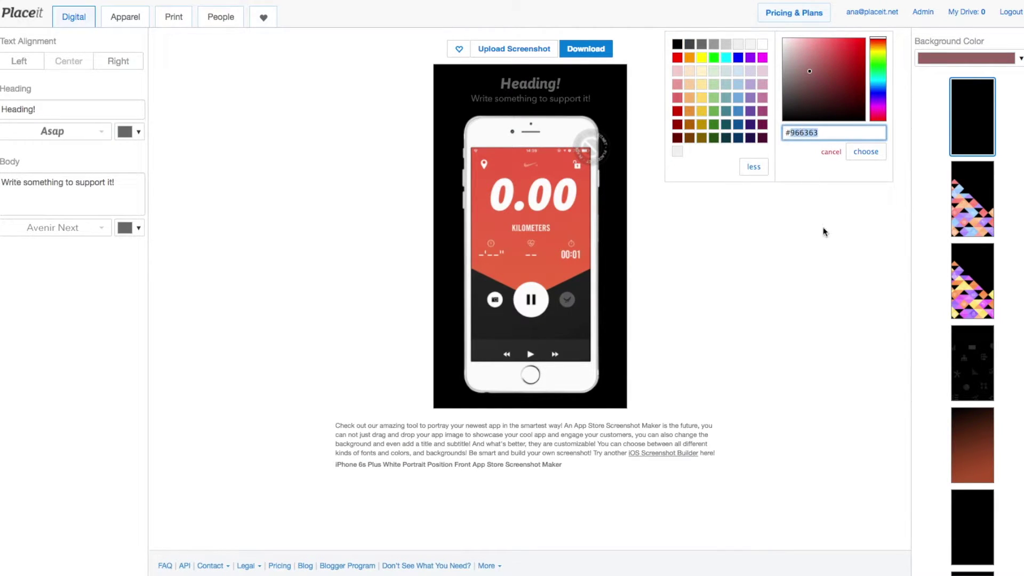
type("000000")
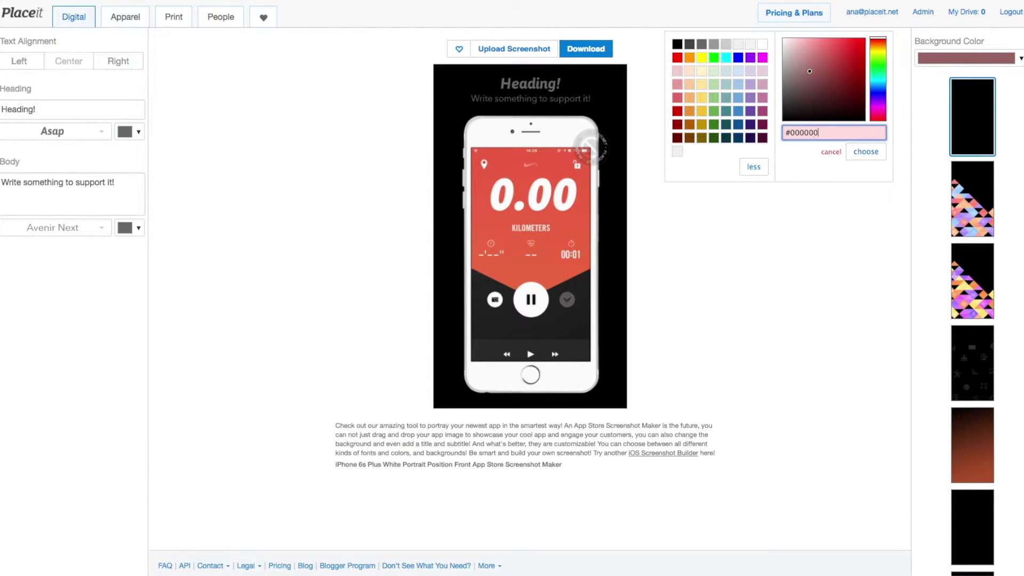
key("Return")
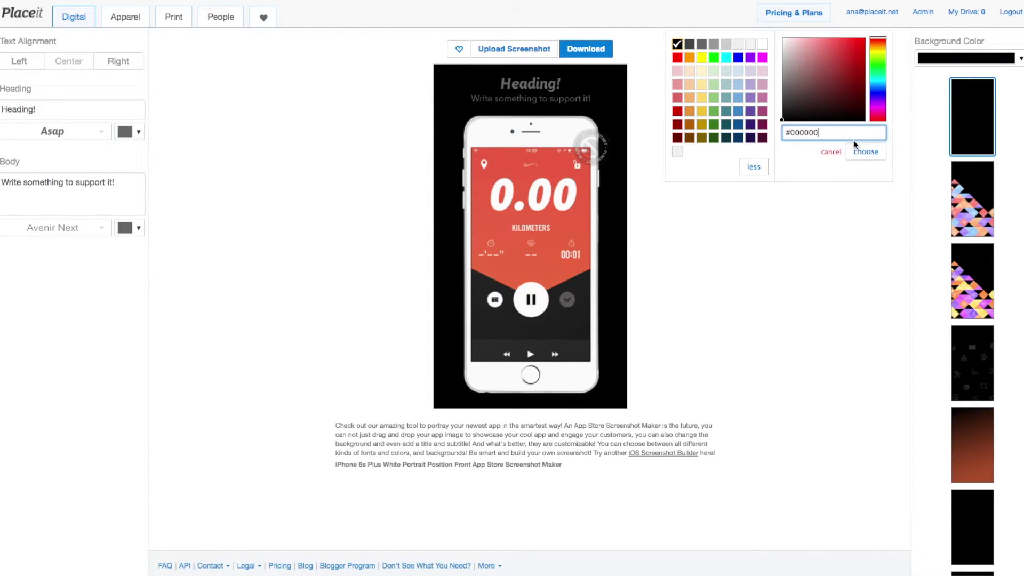
Try the light purple #b4a7d6 and gray #cccccc swatches as the background color
left_click(750, 84)
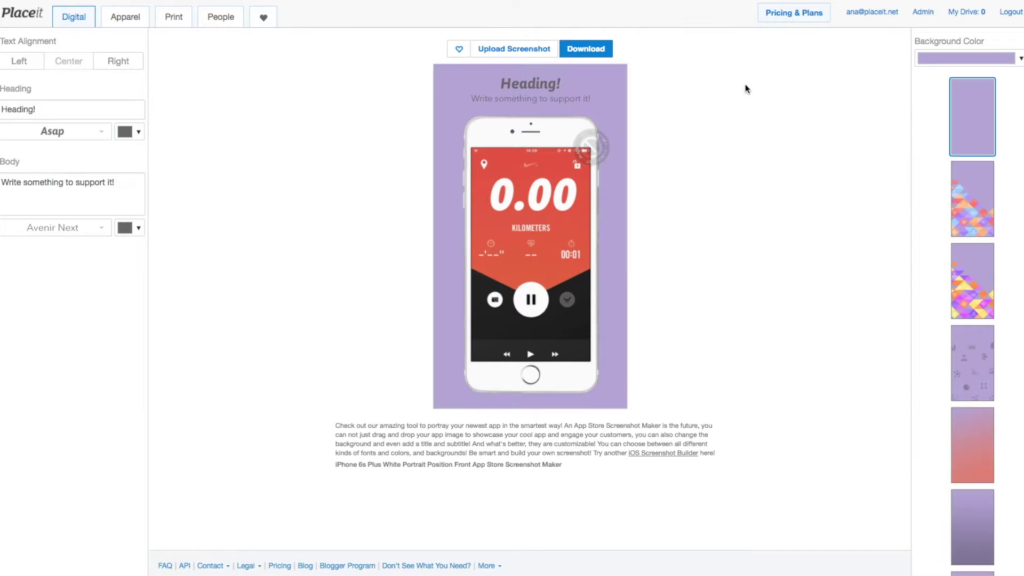
left_click(940, 64)
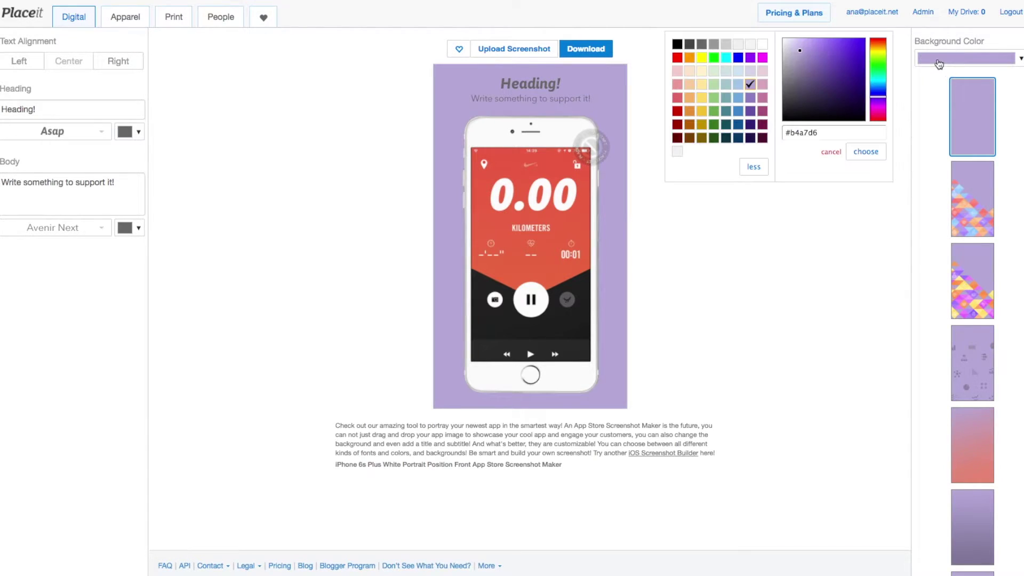
left_click(715, 44)
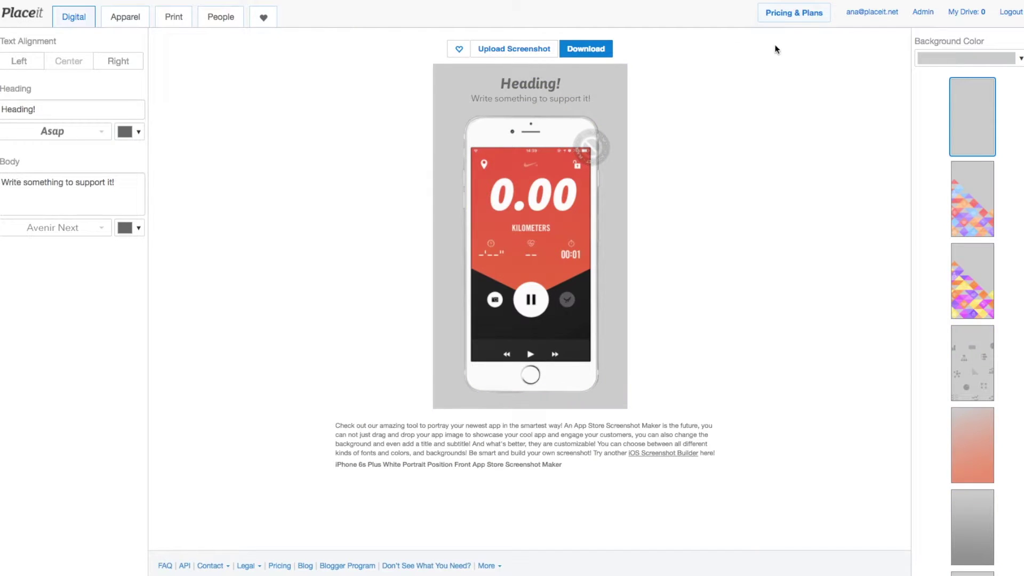
Set the background color to the very light gray swatch one shade lighter than #cccccc
left_click(958, 65)
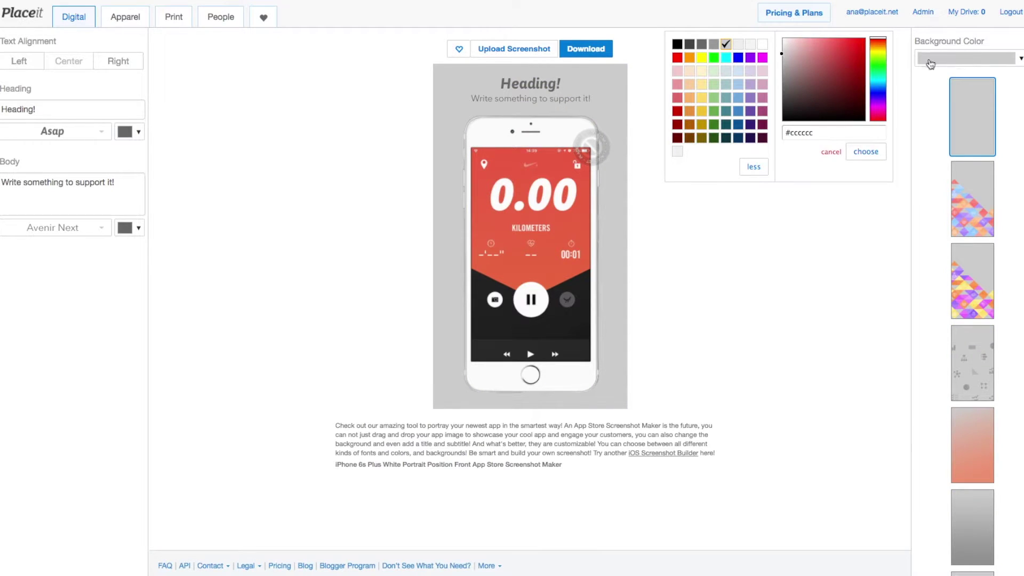
left_click(738, 45)
mouse_move(617, 192)
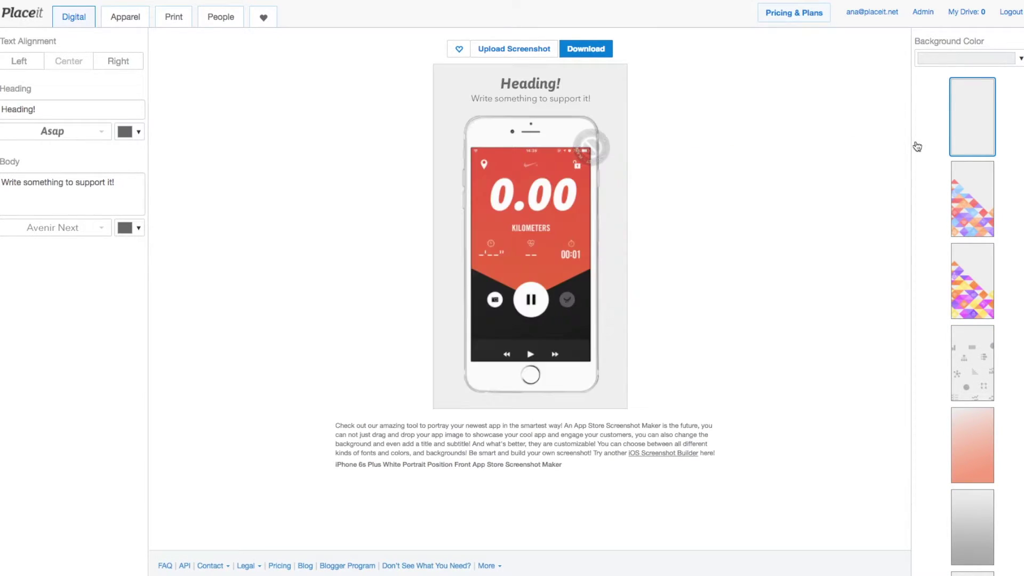
Try the gray icon pattern, red gradient, gray gradient, banded gray and faintly textured background designs on the mockup
scroll(972, 162, "down", 2)
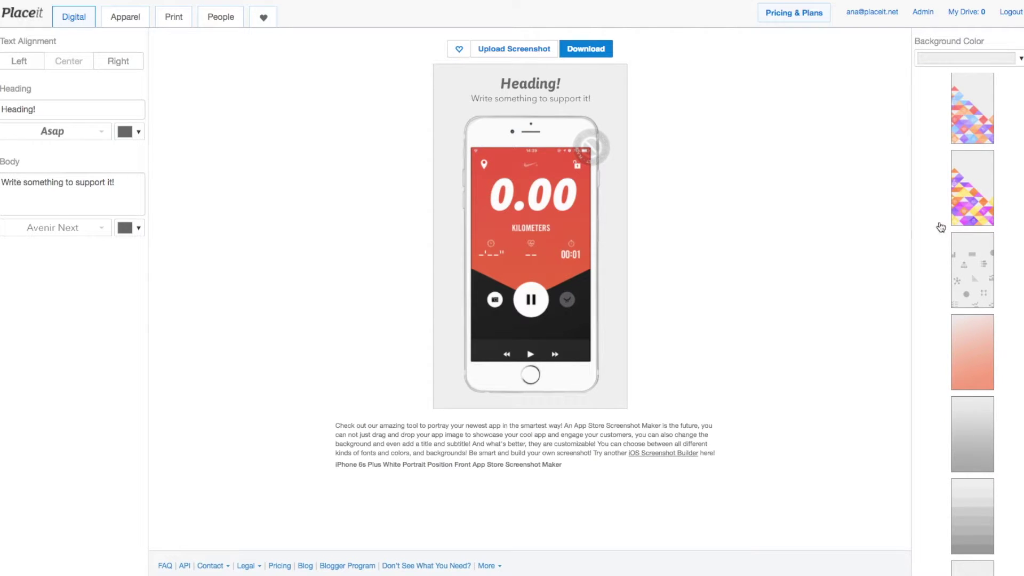
scroll(968, 270, "down", 3)
left_click(972, 176)
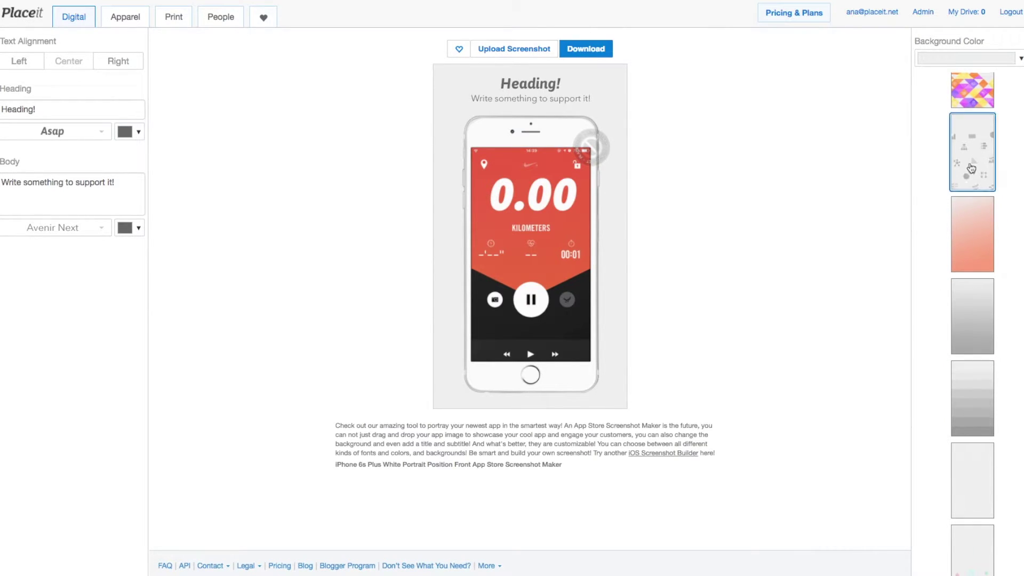
left_click(981, 255)
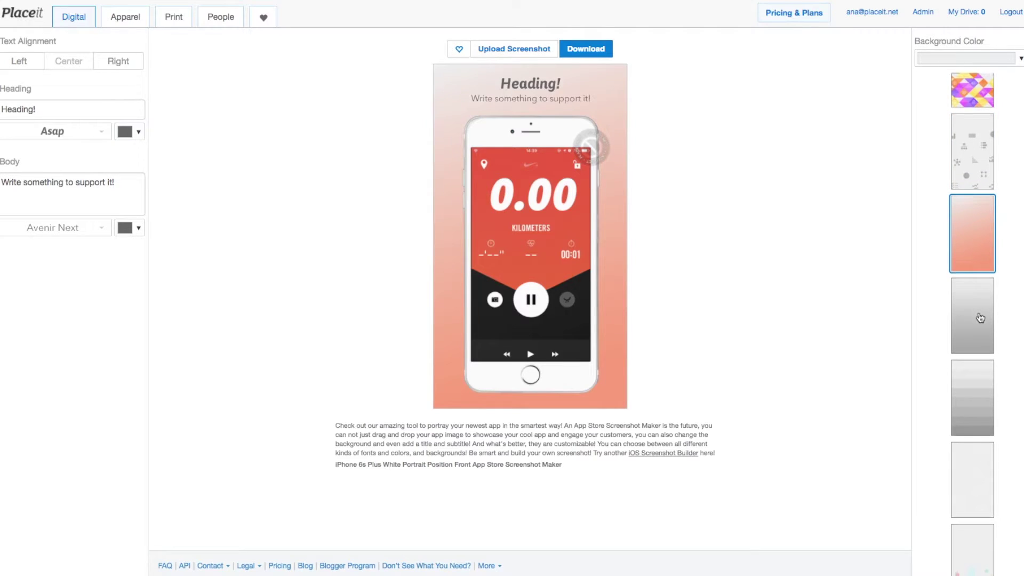
left_click(980, 317)
left_click(981, 409)
left_click(969, 487)
Try the colorful geometric shapes, pastel circles and gray clipboard pattern background designs on the mockup
scroll(978, 427, "down", 3)
left_click(978, 438)
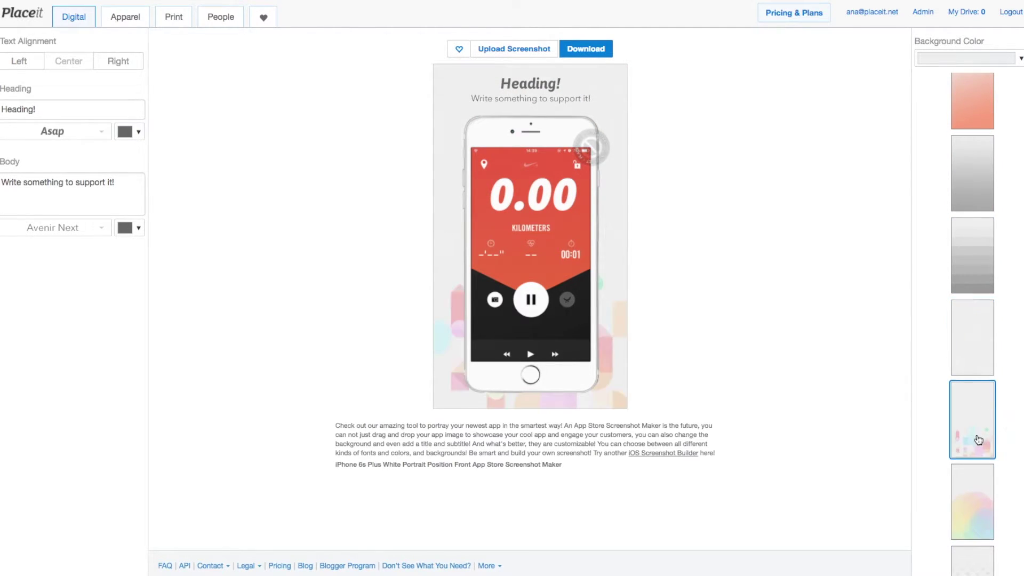
left_click(972, 504)
scroll(970, 480, "down", 4)
left_click(968, 415)
left_click(970, 487)
scroll(971, 419, "down", 3)
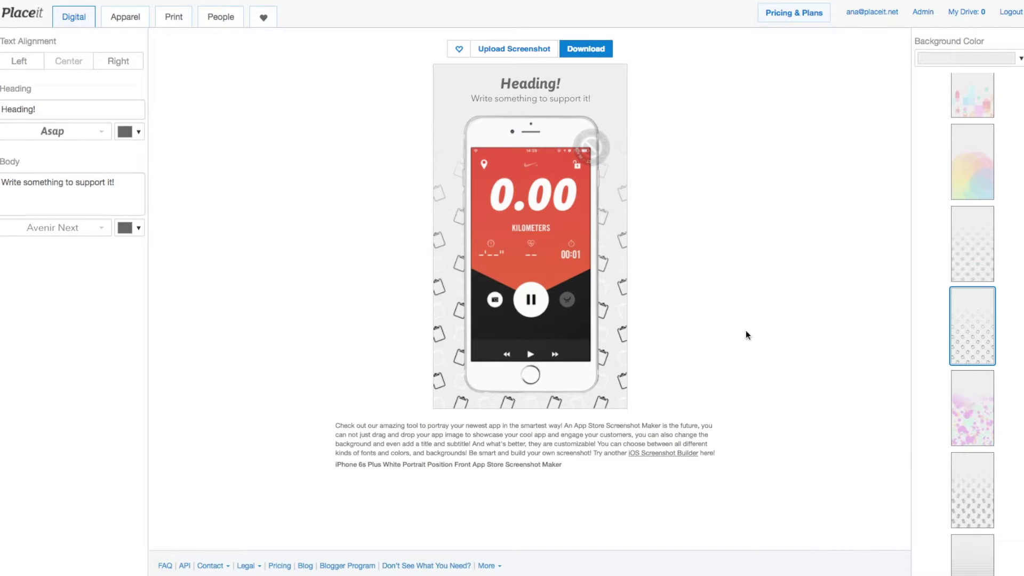
Try the pink diamond, gray triangle and dotted-arc background designs on the mockup
scroll(968, 477, "down", 3)
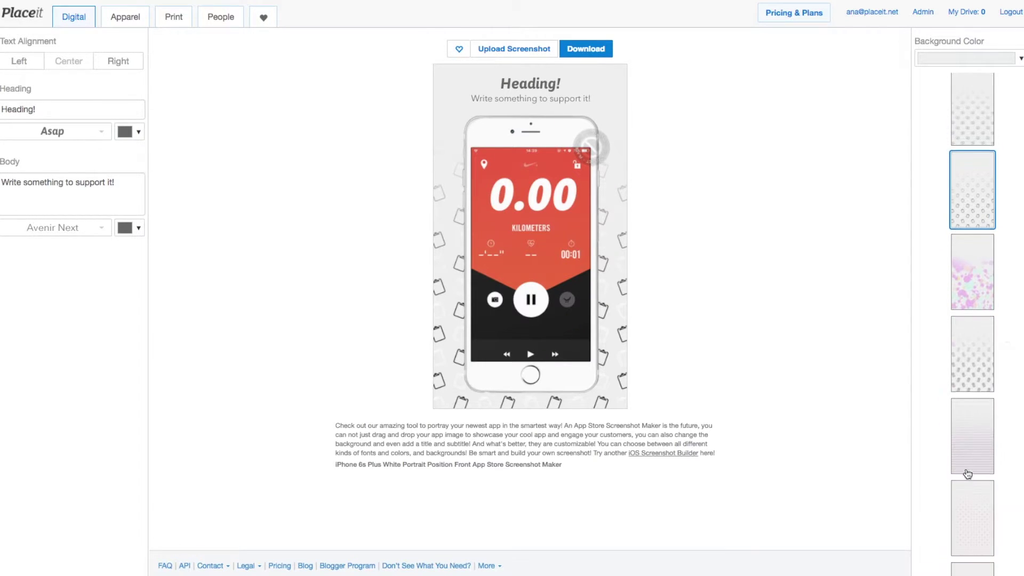
left_click(972, 531)
scroll(969, 480, "down", 5)
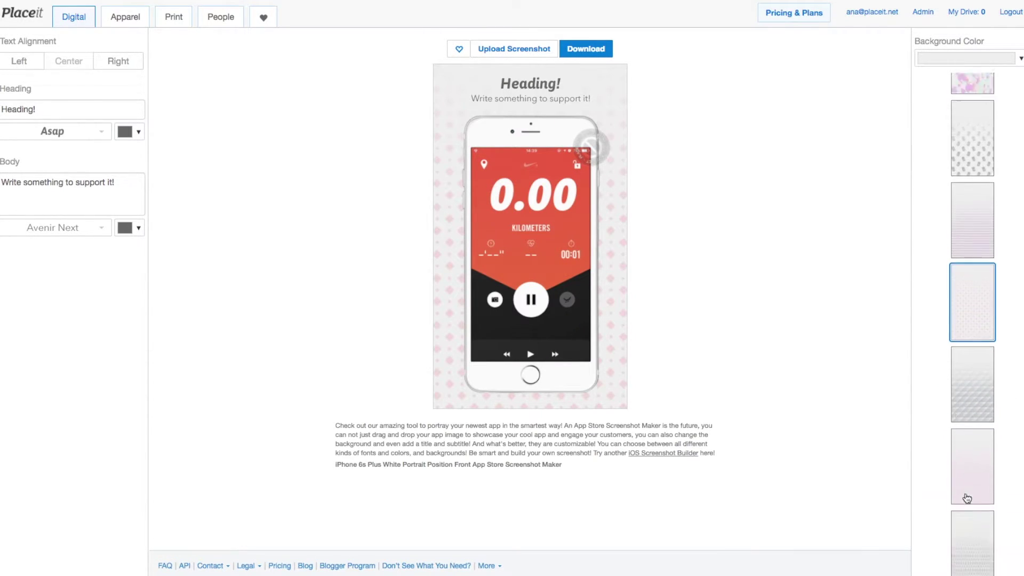
left_click(969, 524)
scroll(965, 480, "down", 6)
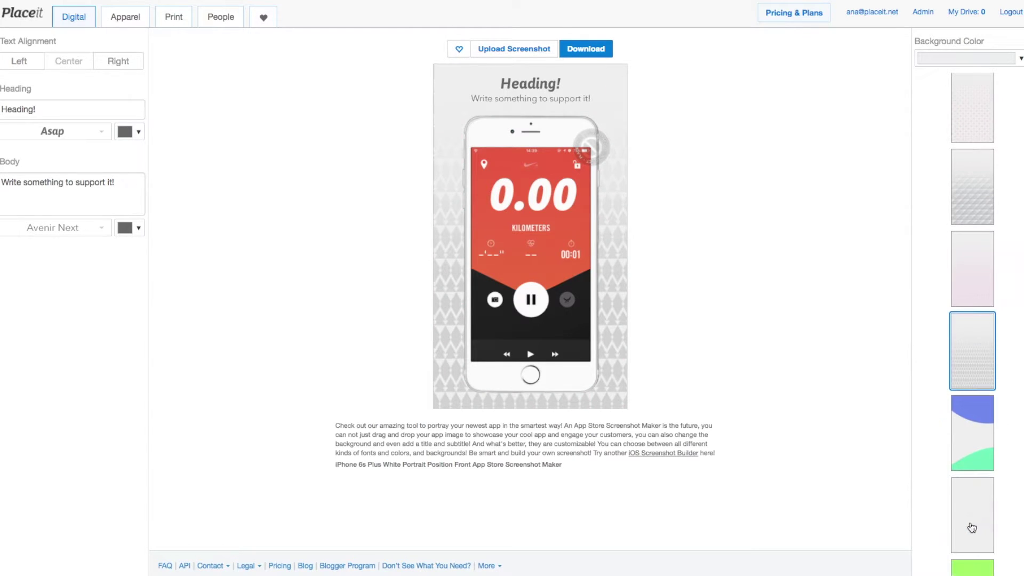
left_click(966, 384)
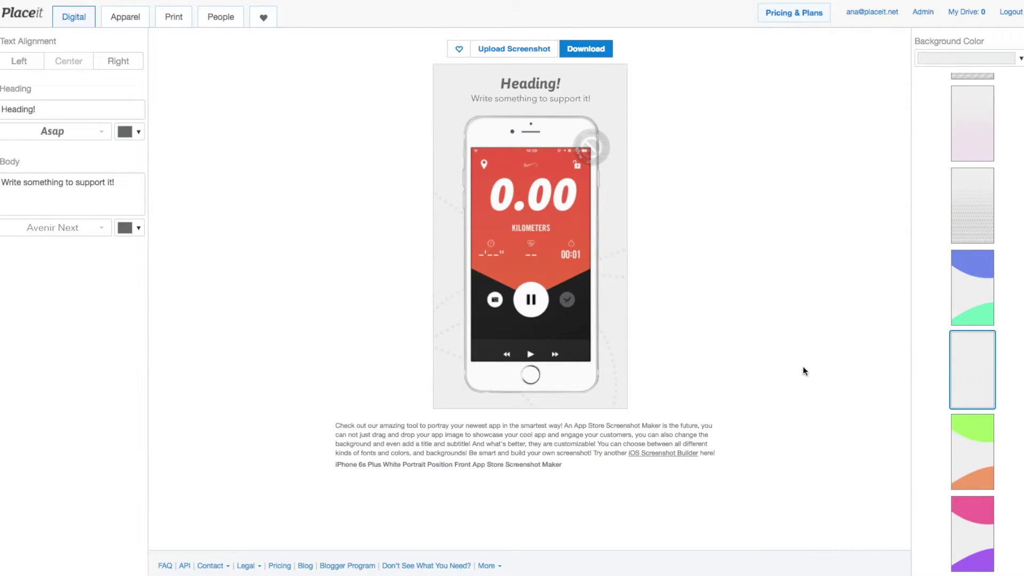
Apply the faint gray document-icon pattern as the mockup's background design
scroll(922, 412, "down", 7)
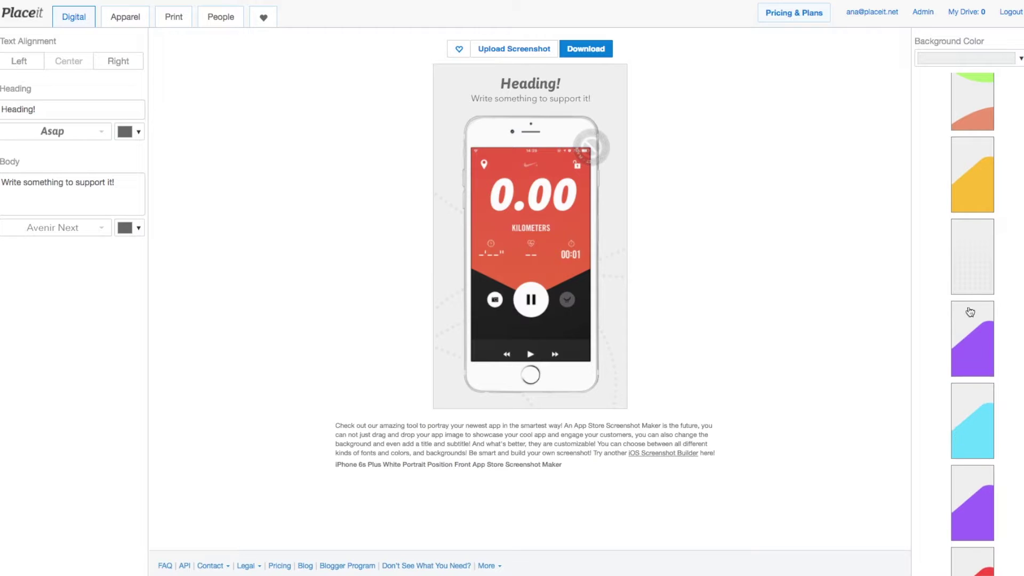
left_click(971, 280)
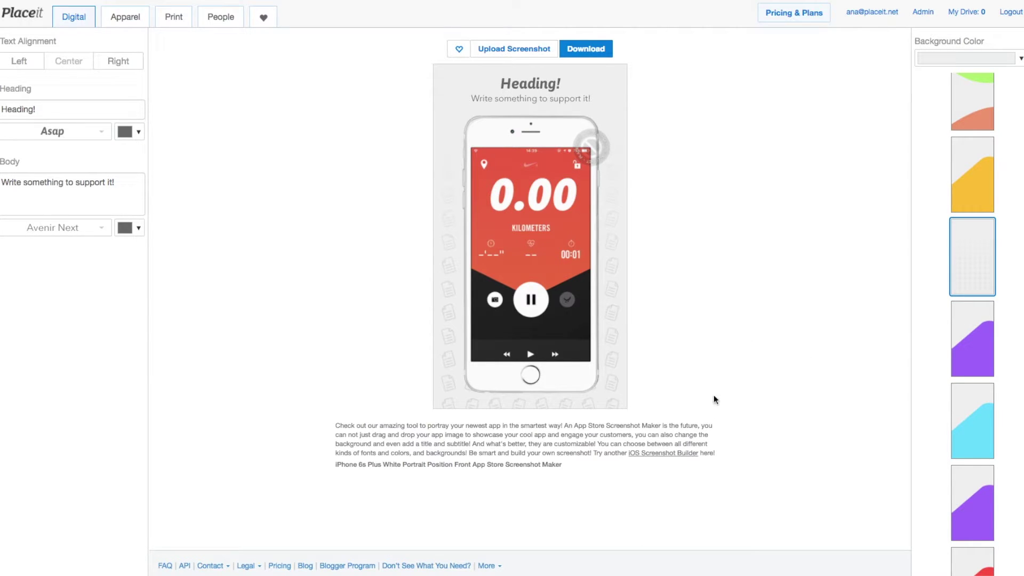
Apply the faint gray crossing-lines pattern as the mockup's background design
scroll(956, 411, "down", 10)
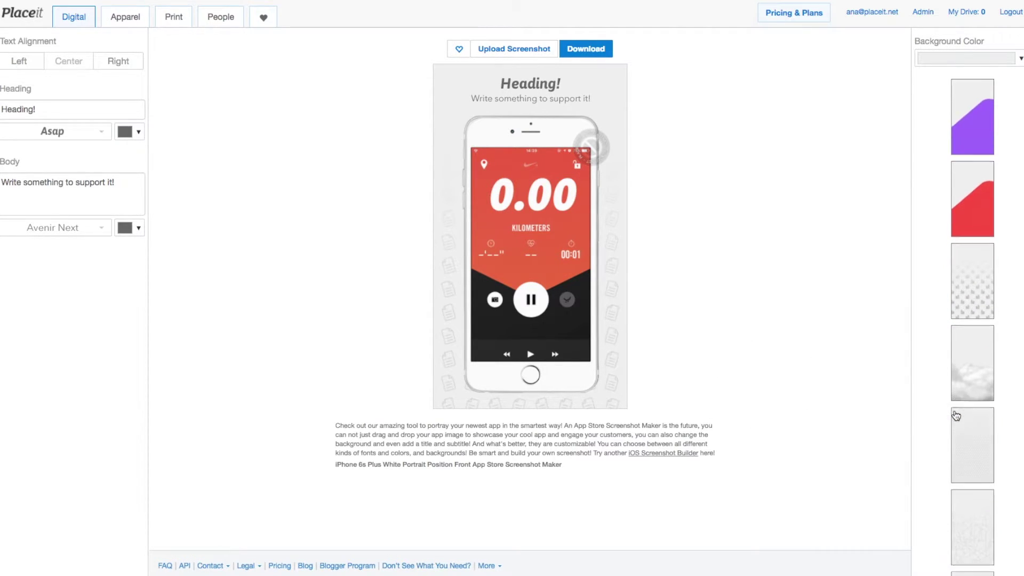
left_click(976, 404)
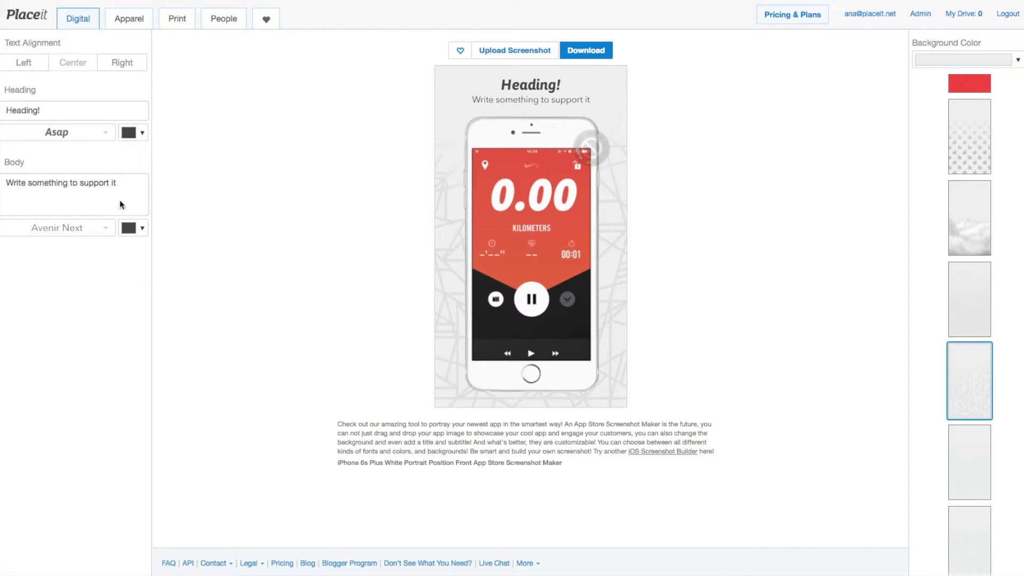
Replace the heading text with "#1 Fitness App"
left_click_drag(80, 110, 1, 107)
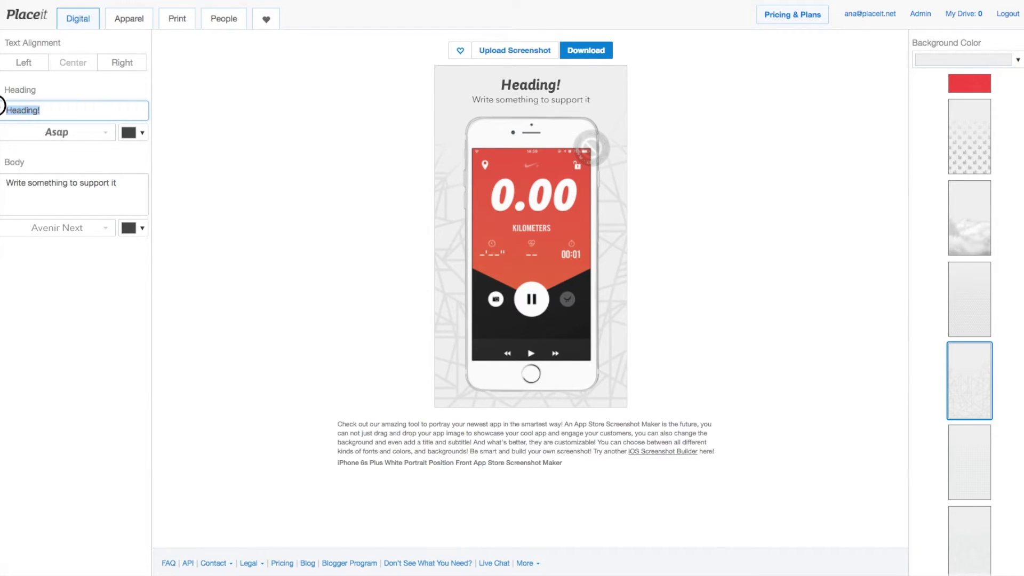
type("#1 Fitness App")
left_click(191, 128)
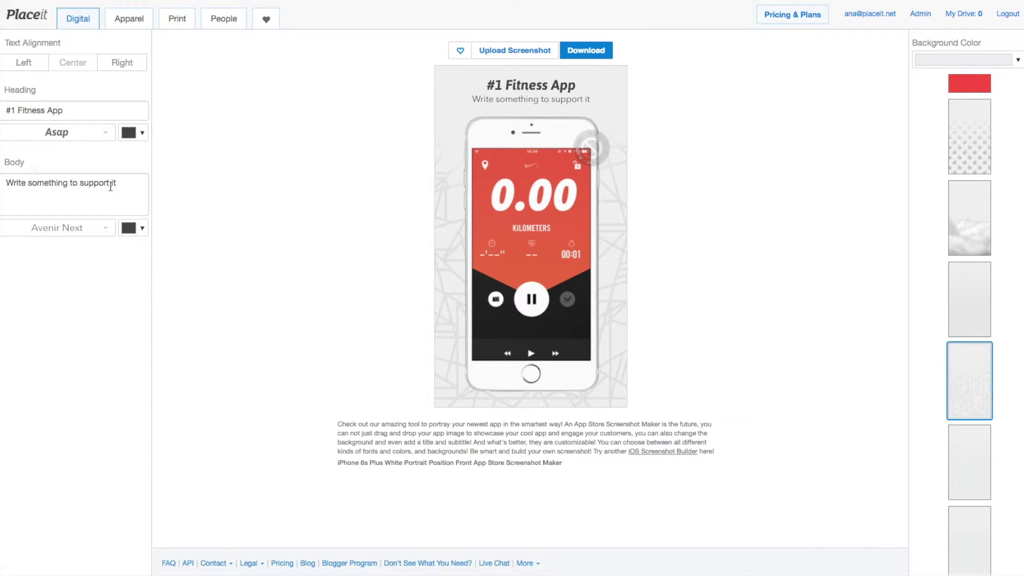
Delete the placeholder body text from the mockup
left_click_drag(134, 183, 1, 183)
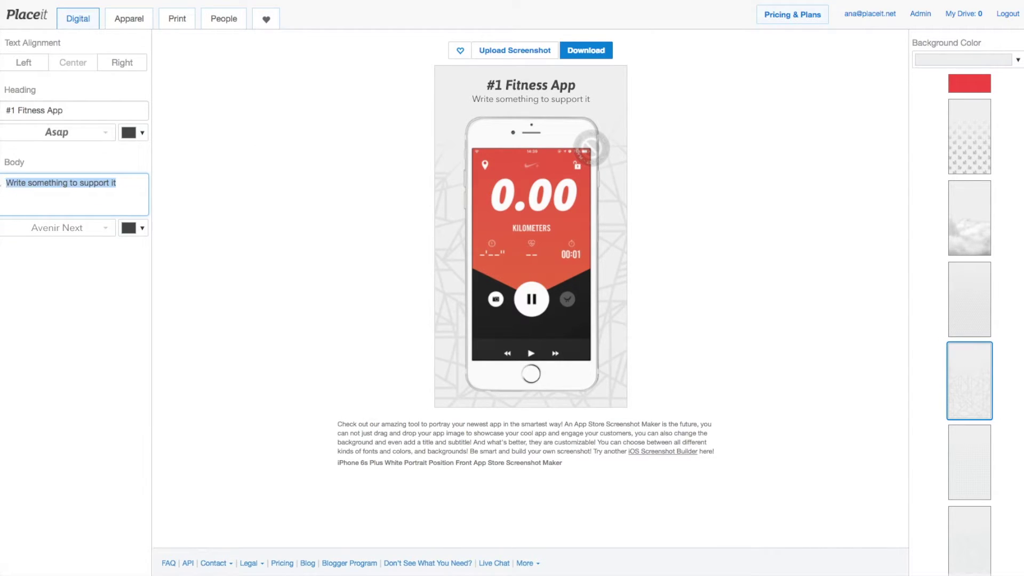
key("BackSpace")
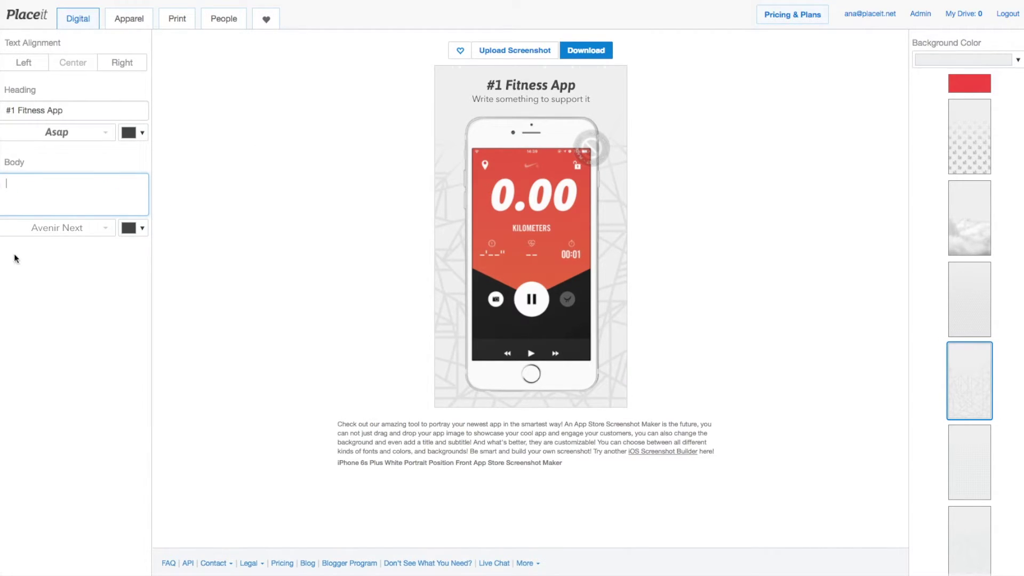
left_click(14, 300)
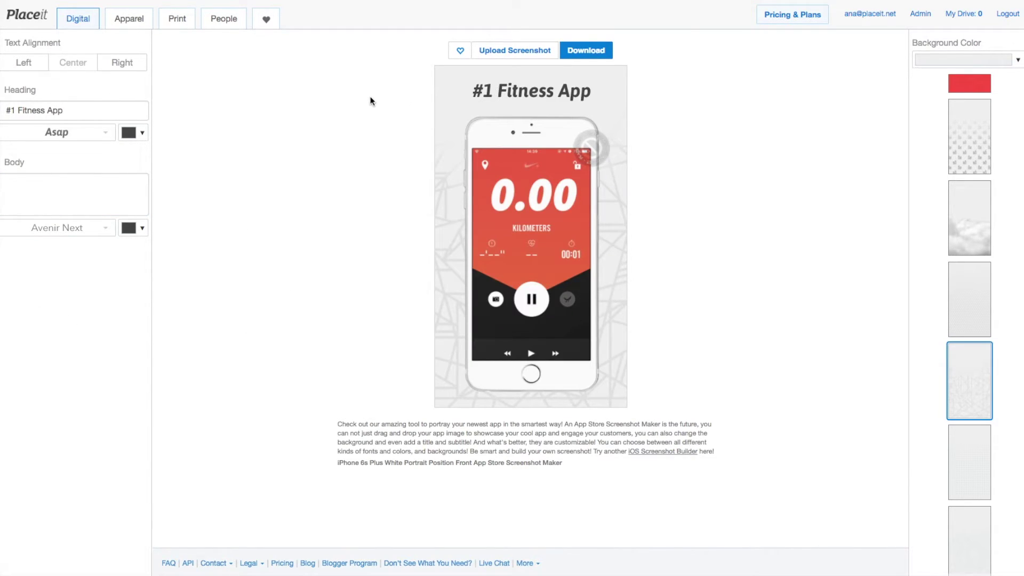
Enter "Your personal trainer" as the body text under the heading
left_click(22, 190)
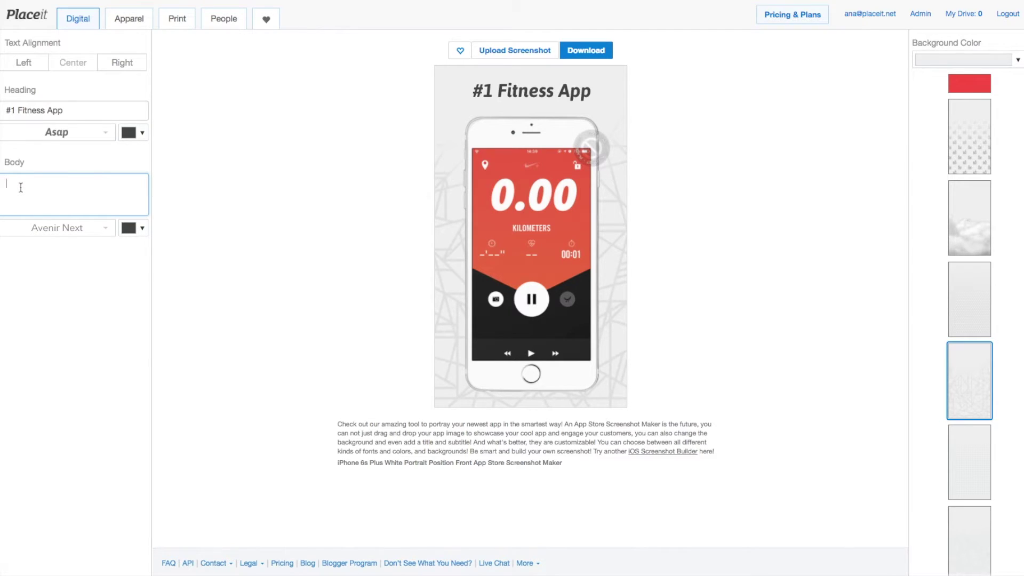
type("yOU")
key("BackSpace")
key("BackSpace")
key("BackSpace")
type("Your per")
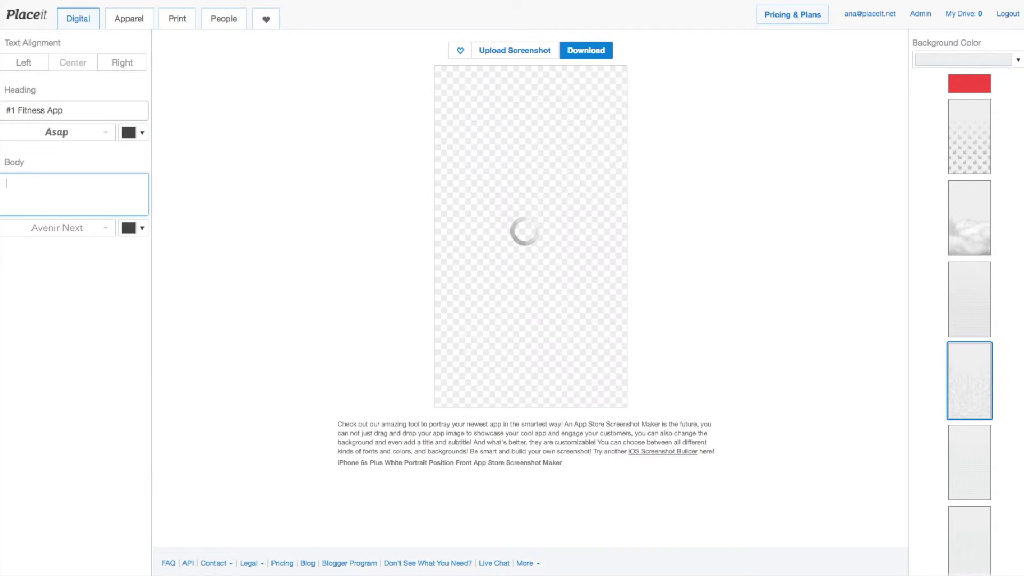
type("sonal")
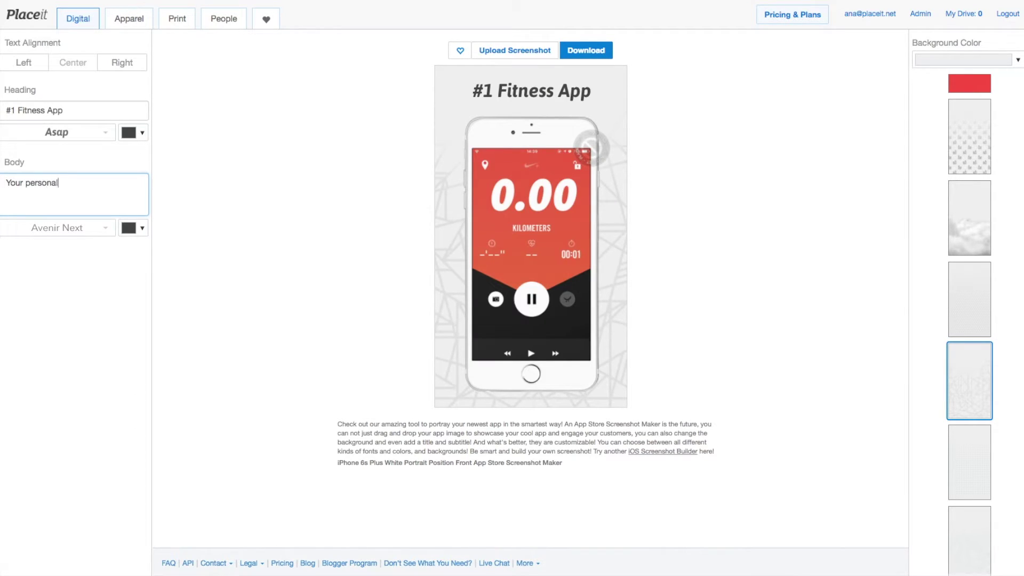
type(" trainer")
left_click(165, 154)
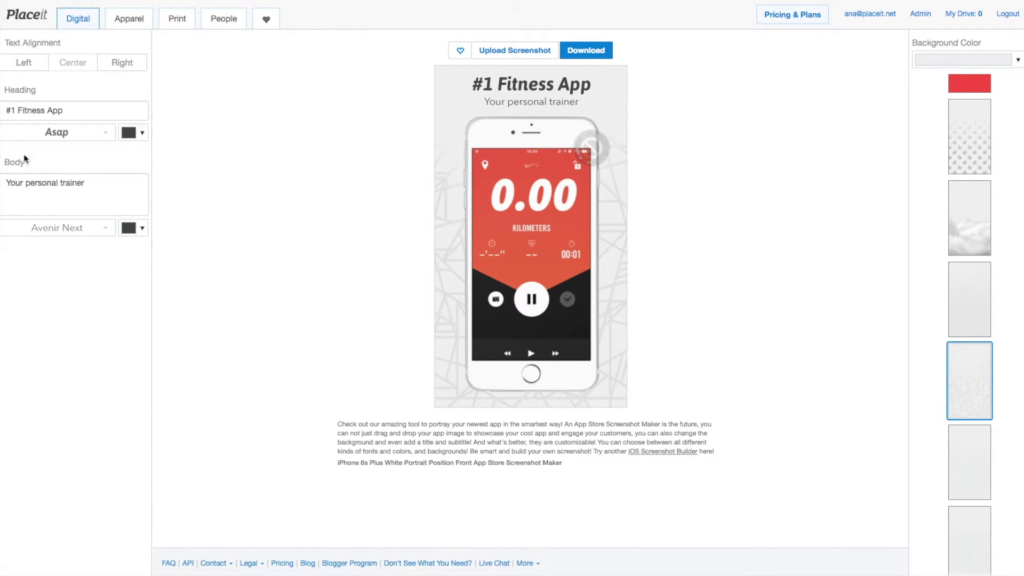
Try the Lemonada and Sriracha fonts on the heading
left_click(61, 137)
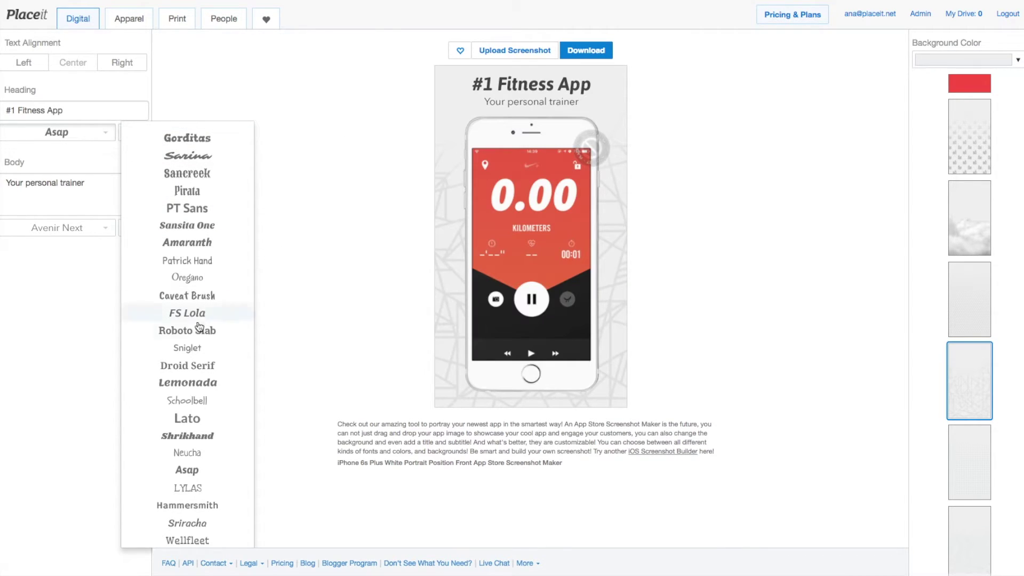
left_click(181, 382)
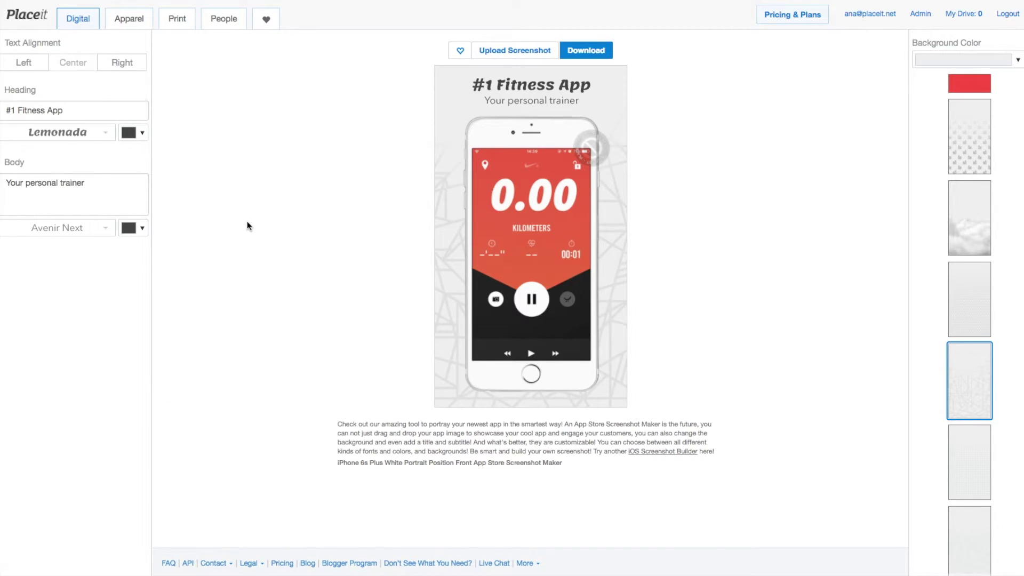
left_click(88, 131)
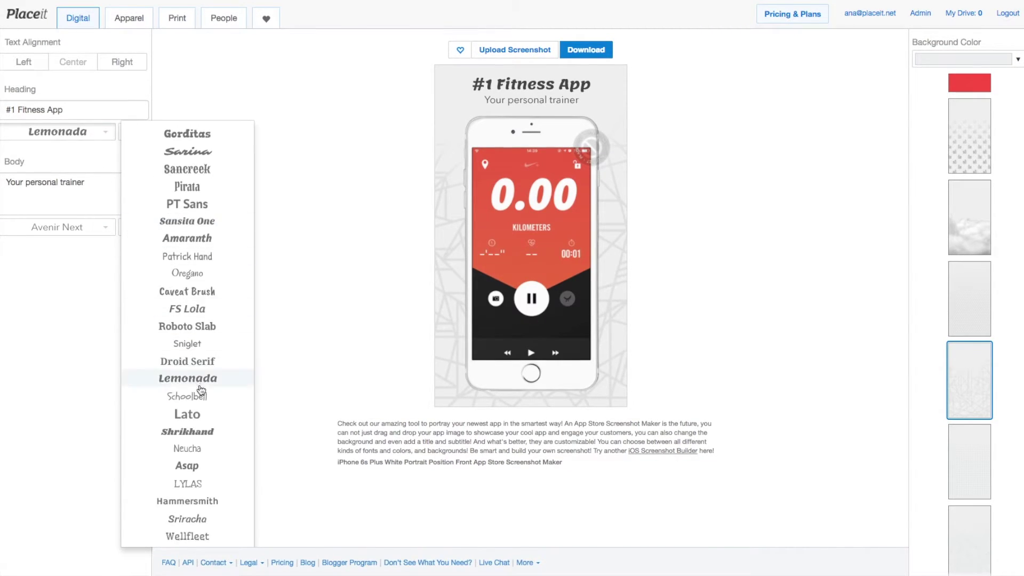
scroll(193, 513, "down", 1)
scroll(193, 513, "up", 1)
left_click(192, 519)
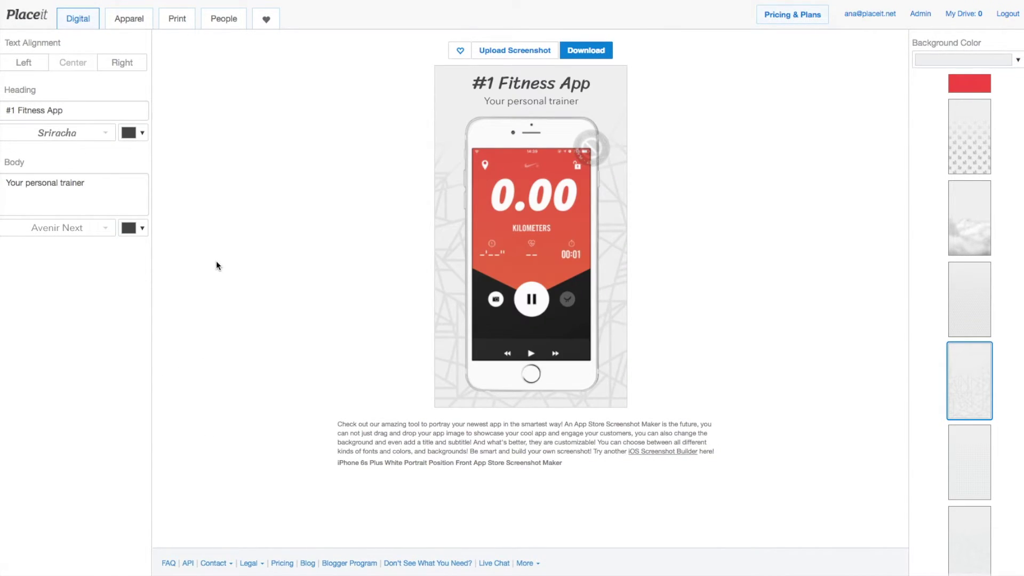
Try the Oregano and Open Sans fonts on the heading
left_click(71, 134)
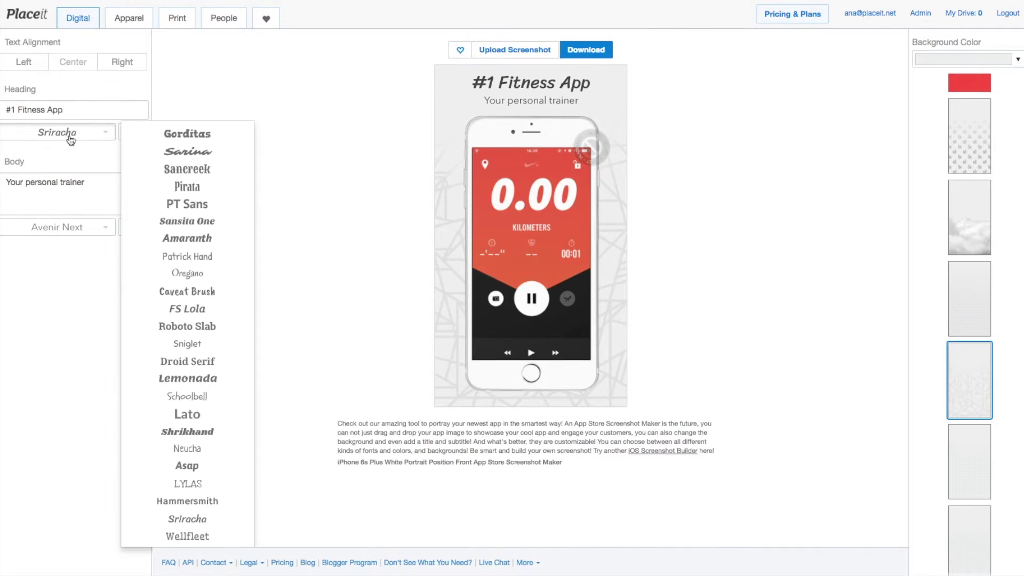
left_click(187, 273)
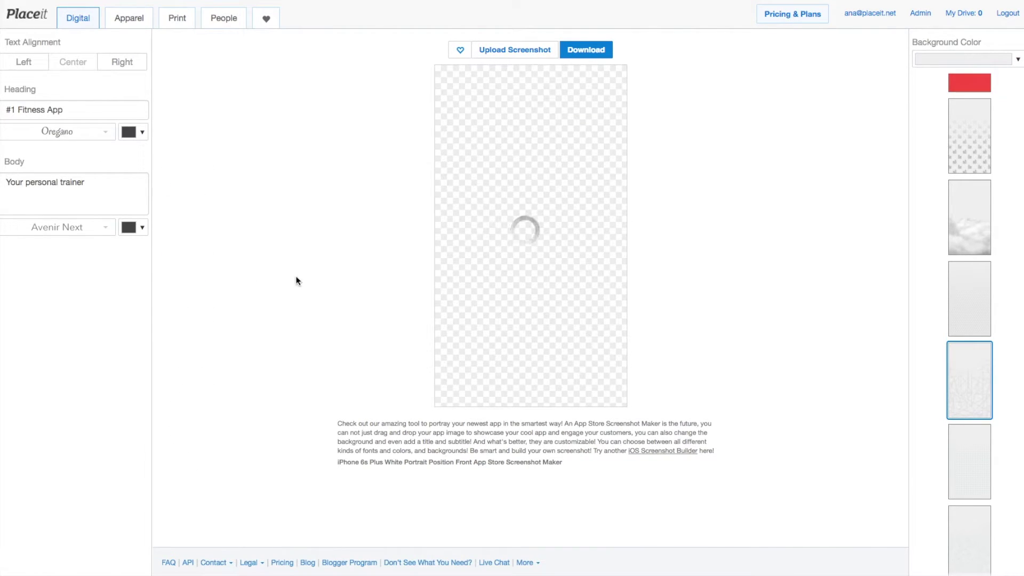
left_click(68, 133)
scroll(189, 171, "up", 3)
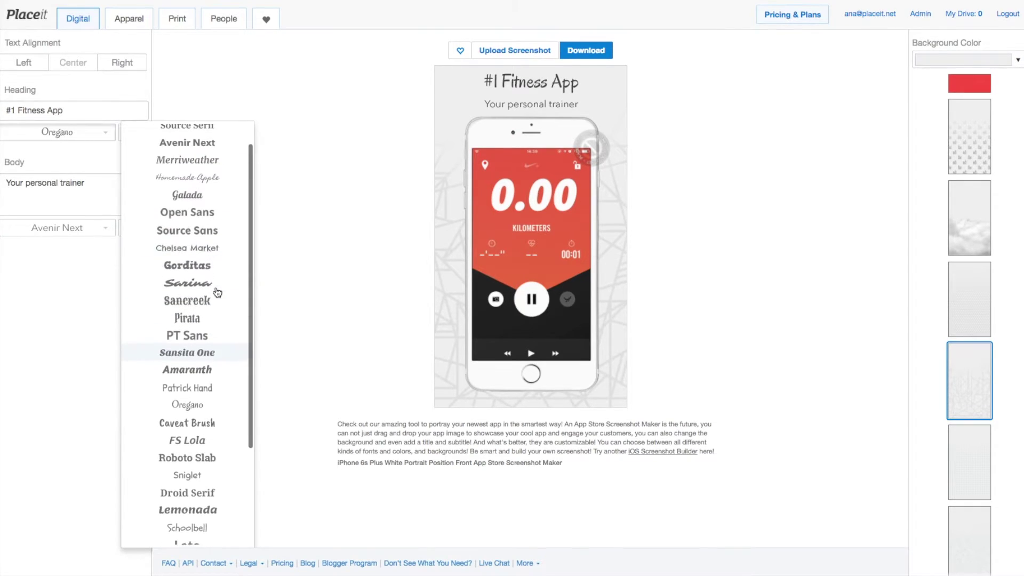
left_click(187, 238)
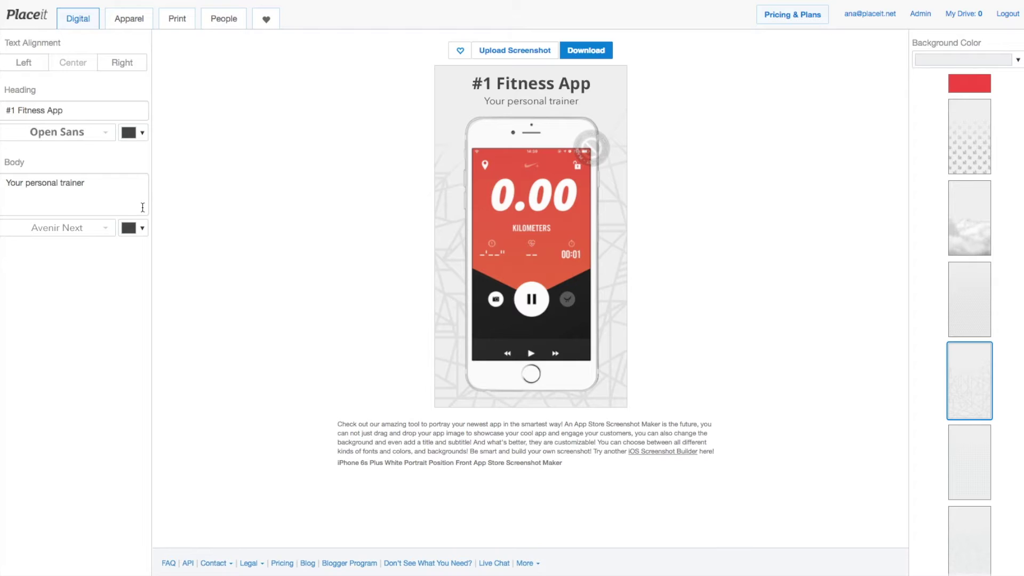
Set the heading font to Lato and the body font to Martel Sans
left_click(75, 133)
scroll(192, 320, "down", 3)
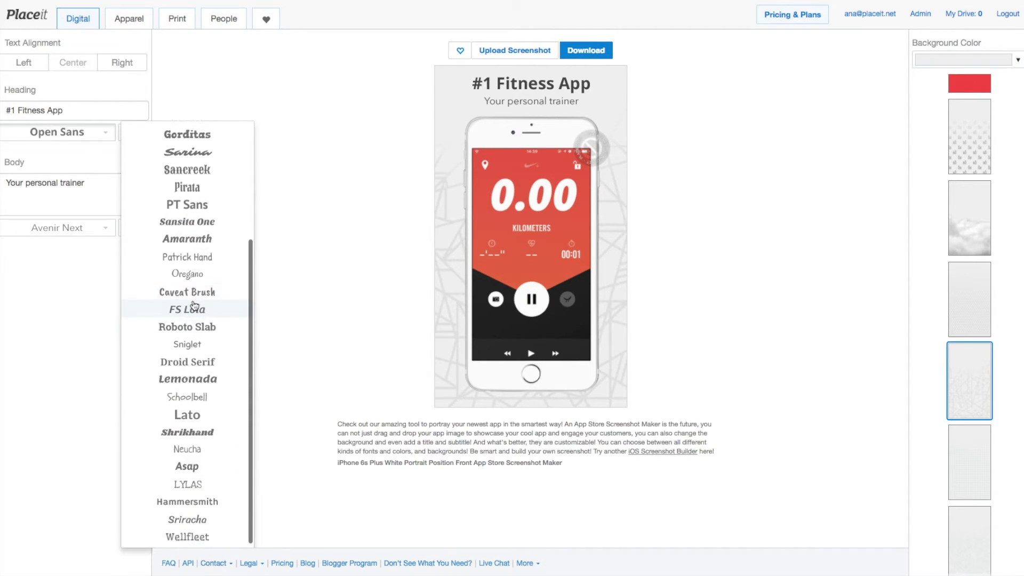
left_click(187, 413)
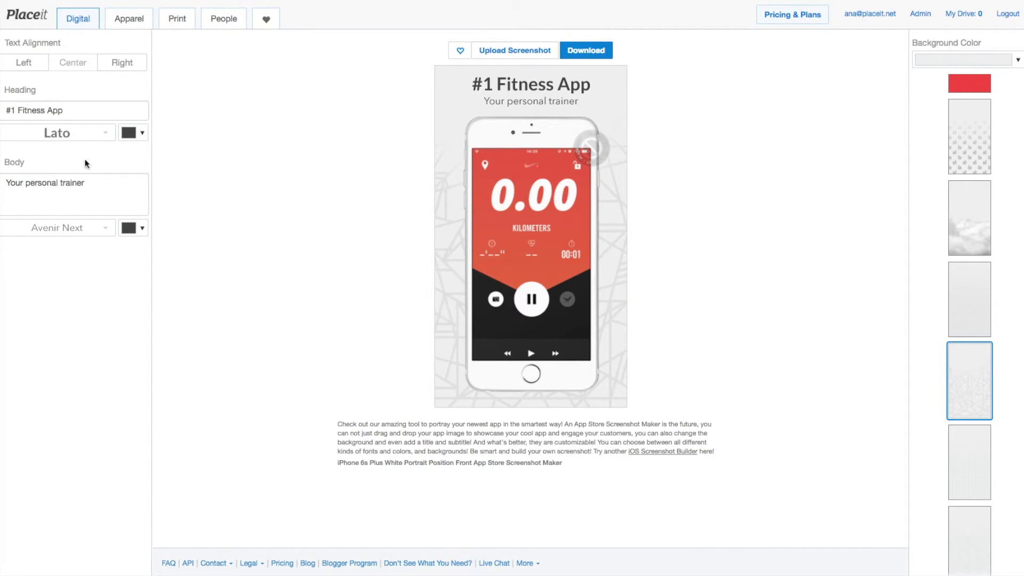
left_click(107, 187)
left_click(83, 227)
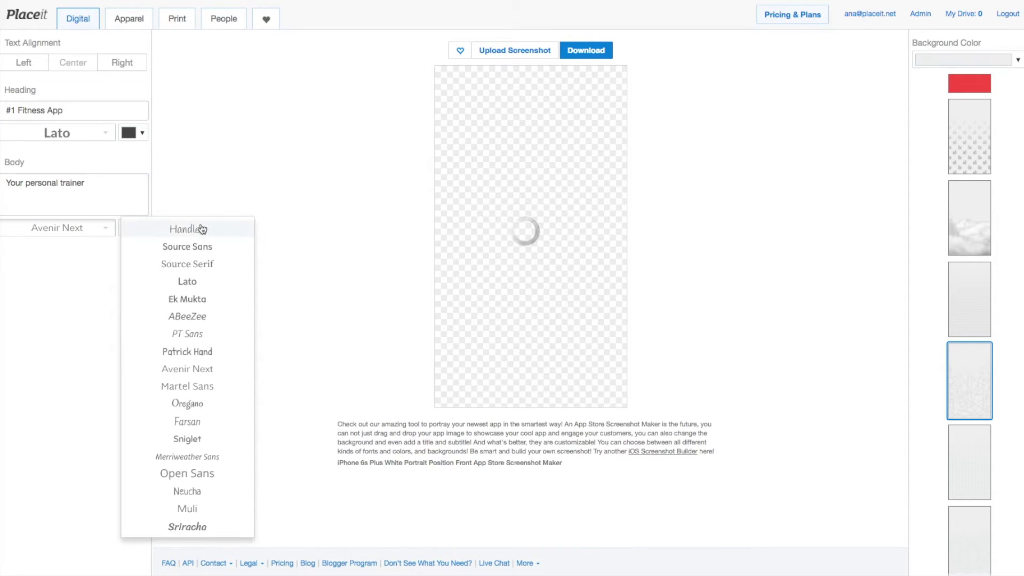
left_click(189, 387)
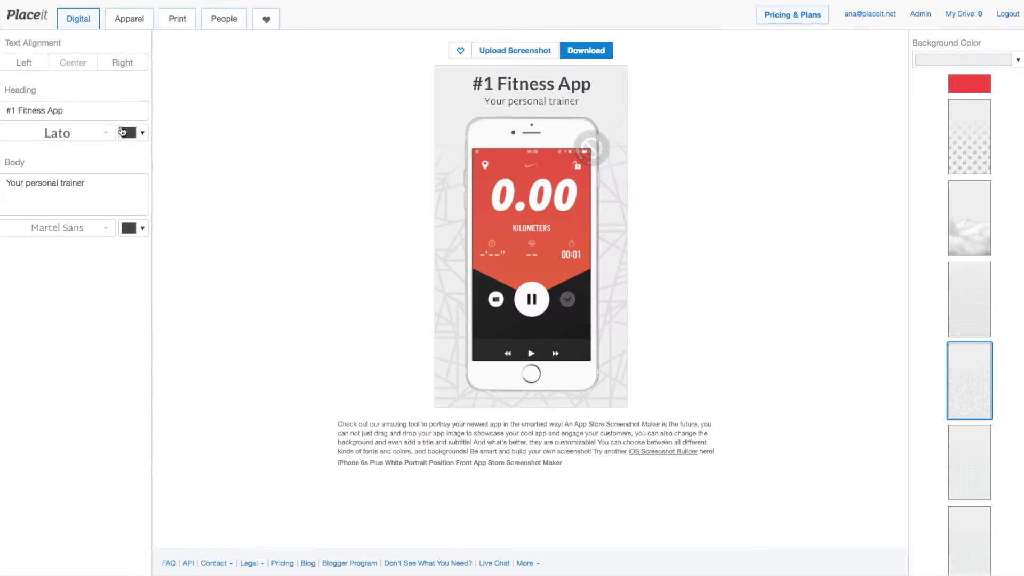
Try the custom gray #ababab as the heading color, and return it to the dark gray #444444
left_click(129, 140)
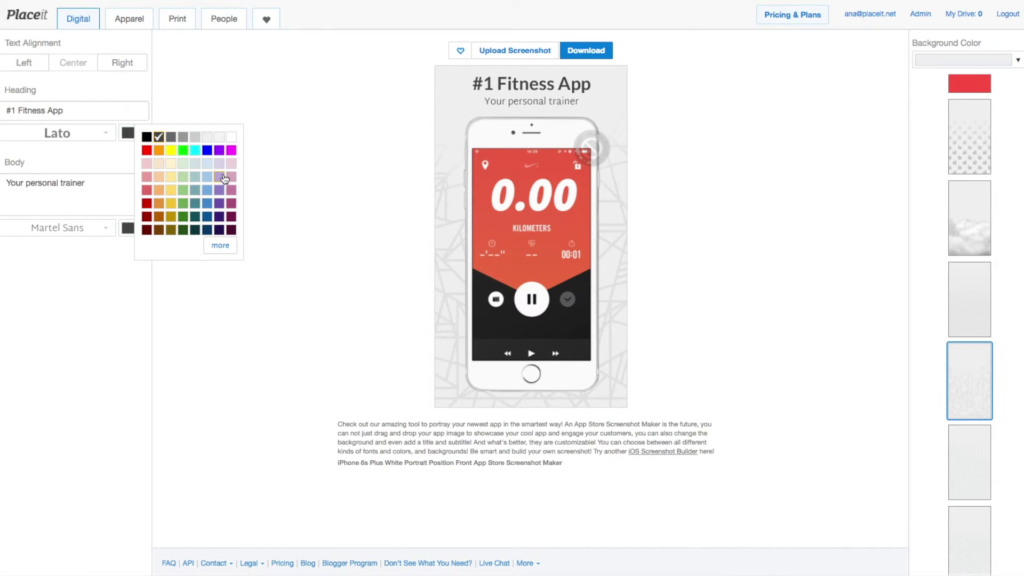
left_click(219, 246)
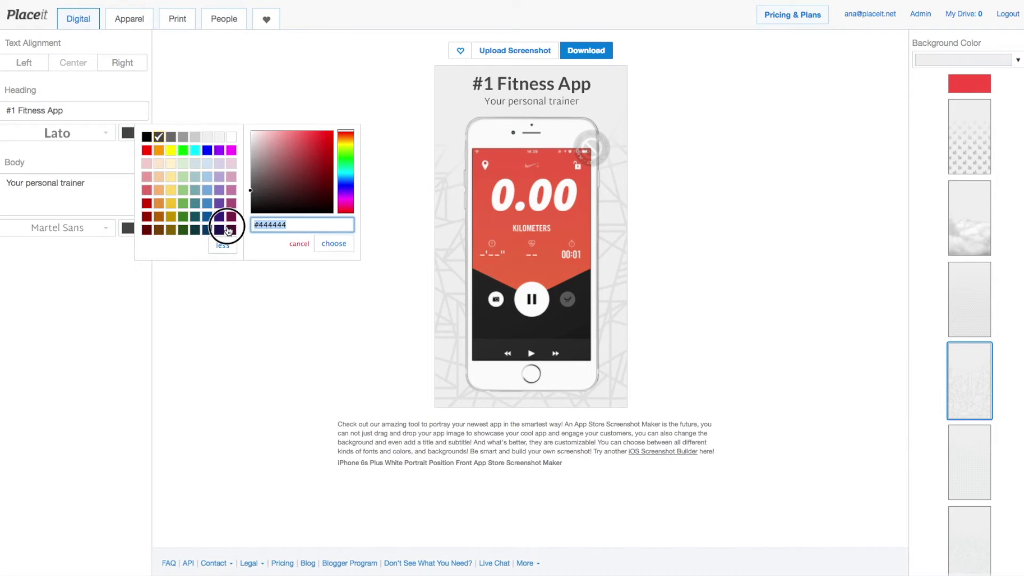
mouse_move(292, 166)
left_mouse_down()
mouse_move(299, 190)
mouse_move(281, 160)
mouse_move(245, 156)
left_mouse_up()
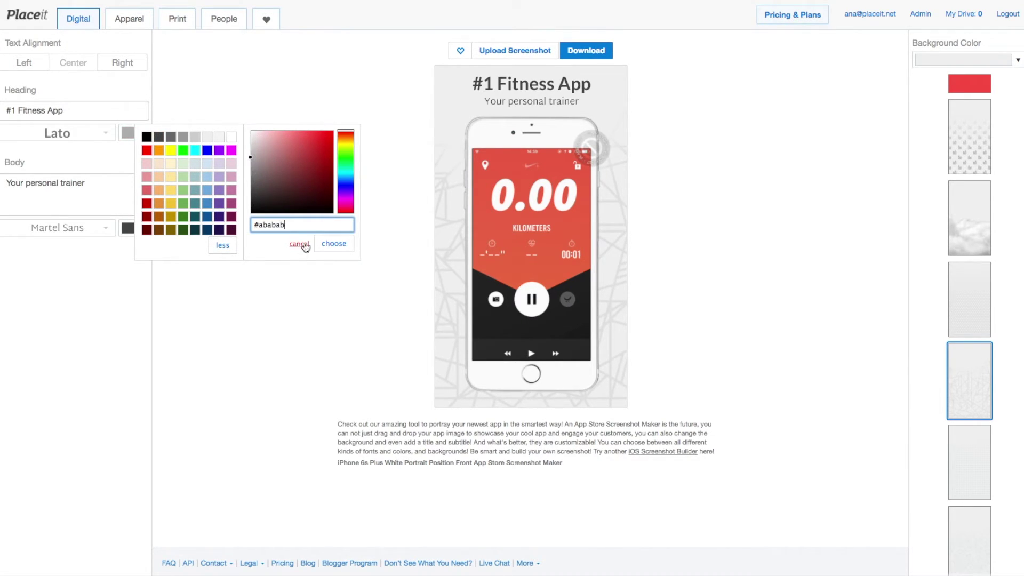
left_click(159, 137)
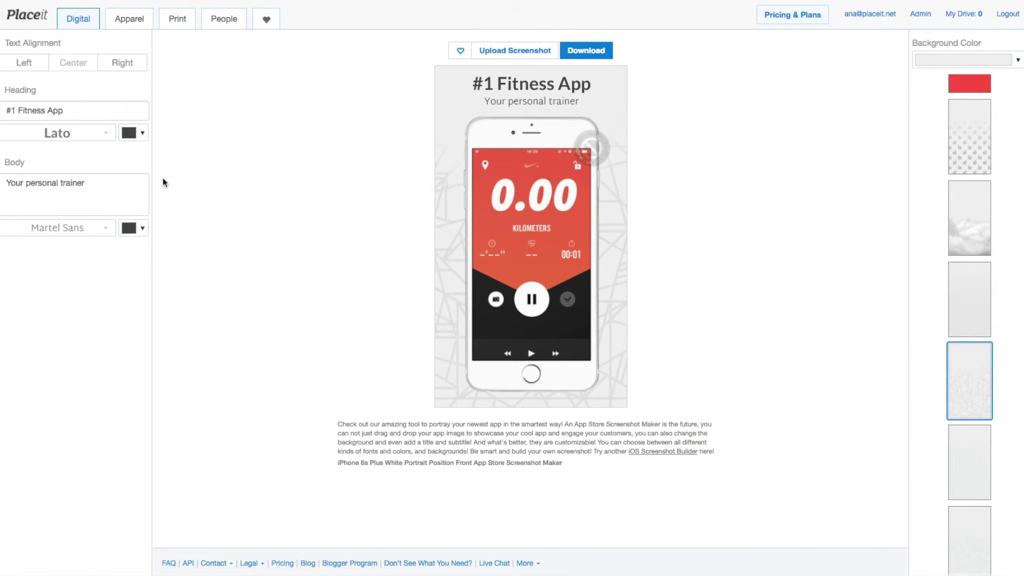
Set the heading color to a medium gray and the body text color to a lighter gray
left_click(136, 133)
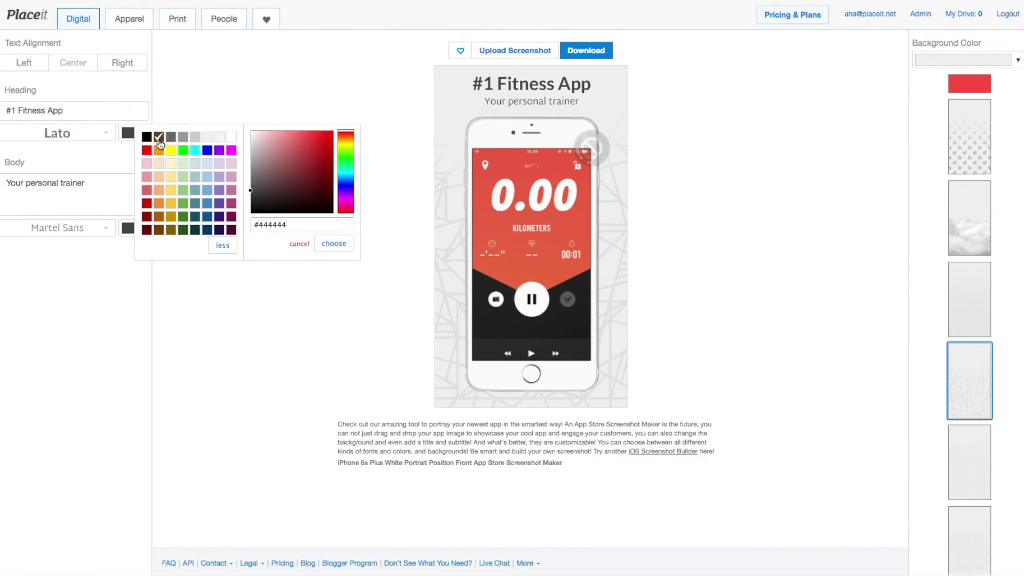
left_click(168, 139)
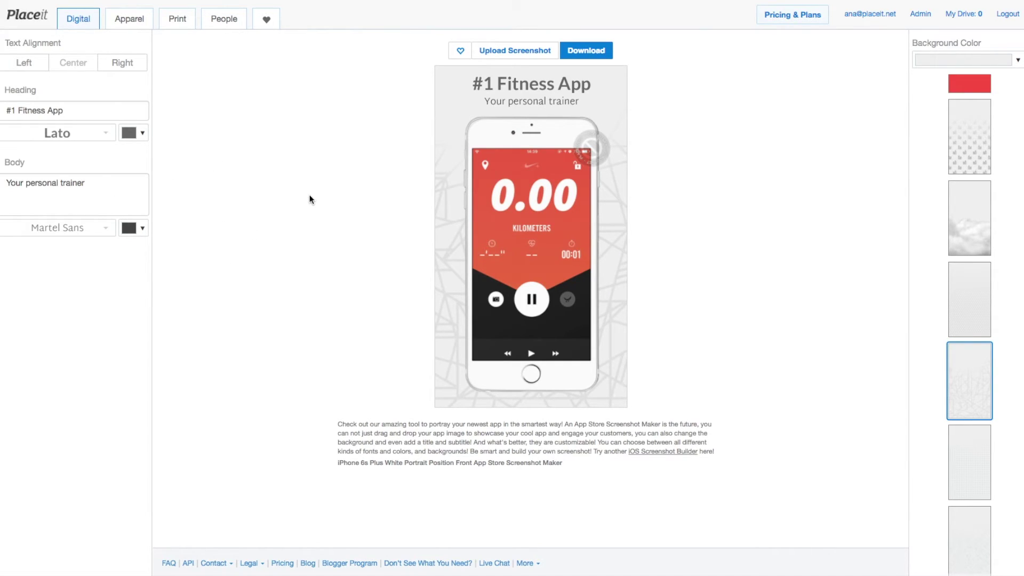
left_click(129, 229)
left_click(182, 234)
Try left and right alignment for the heading and body text
left_click(35, 64)
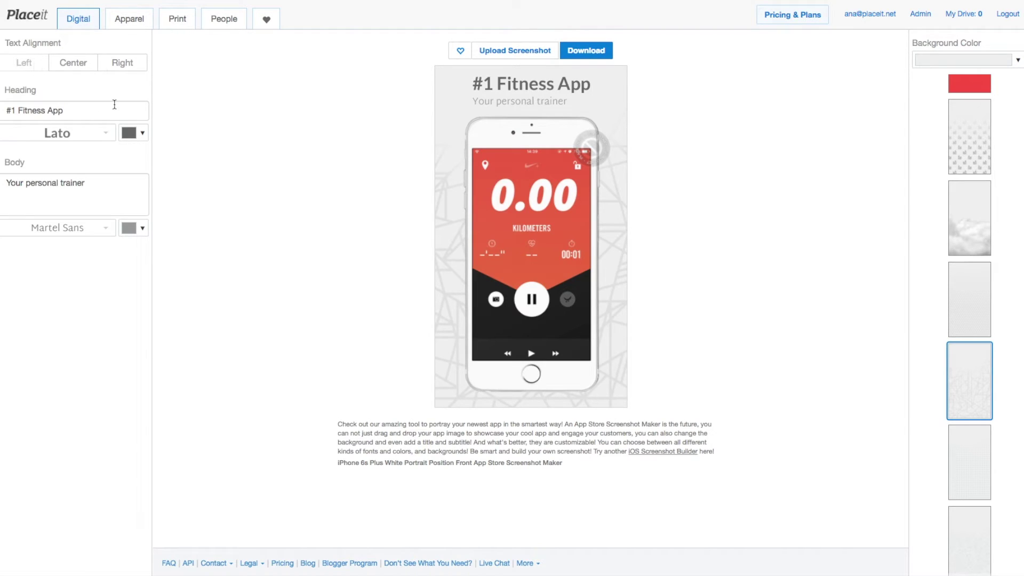
left_click(113, 64)
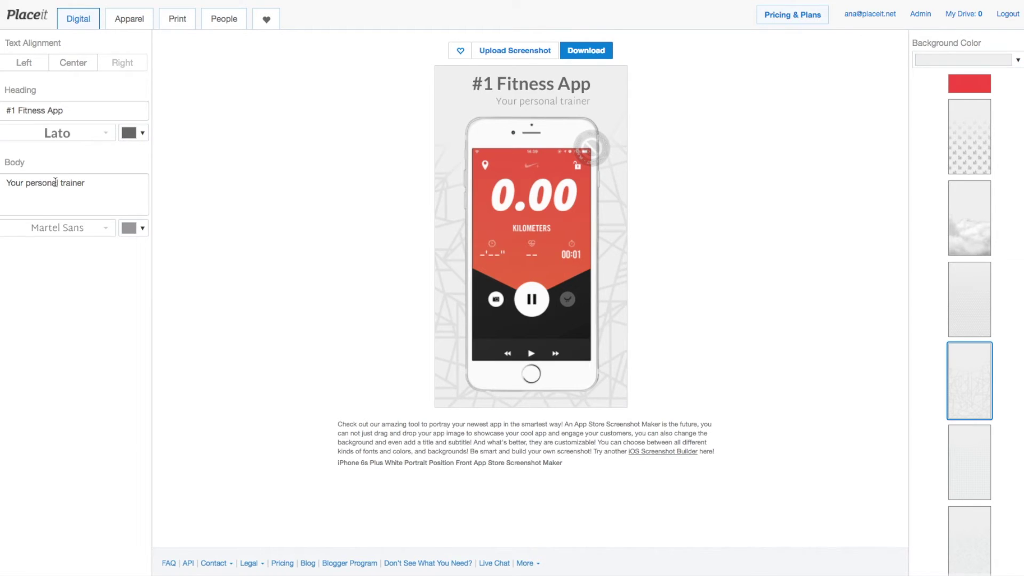
Try shortening the heading by deleting the word "App"
left_click_drag(60, 183, 99, 185)
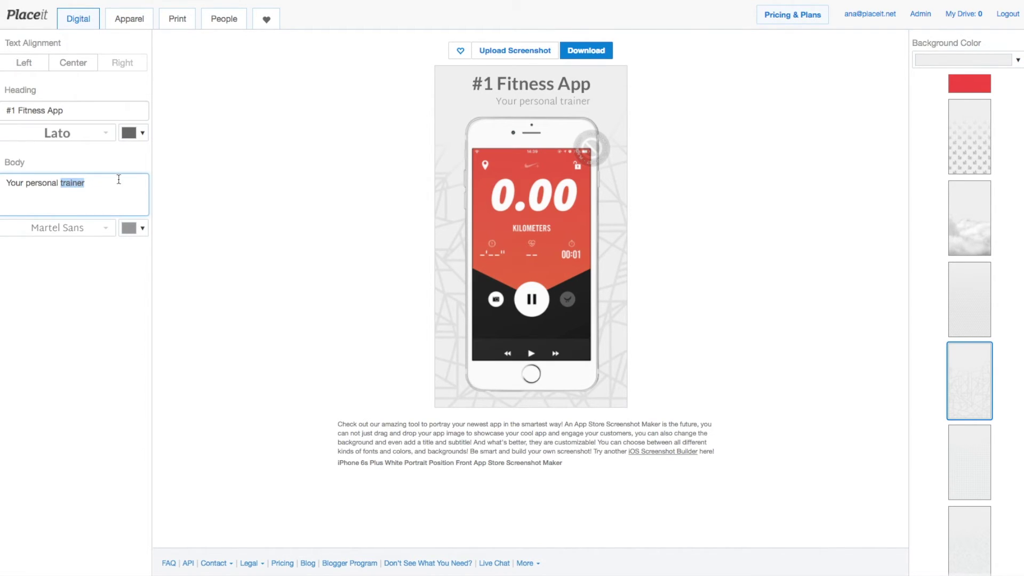
left_click(41, 111)
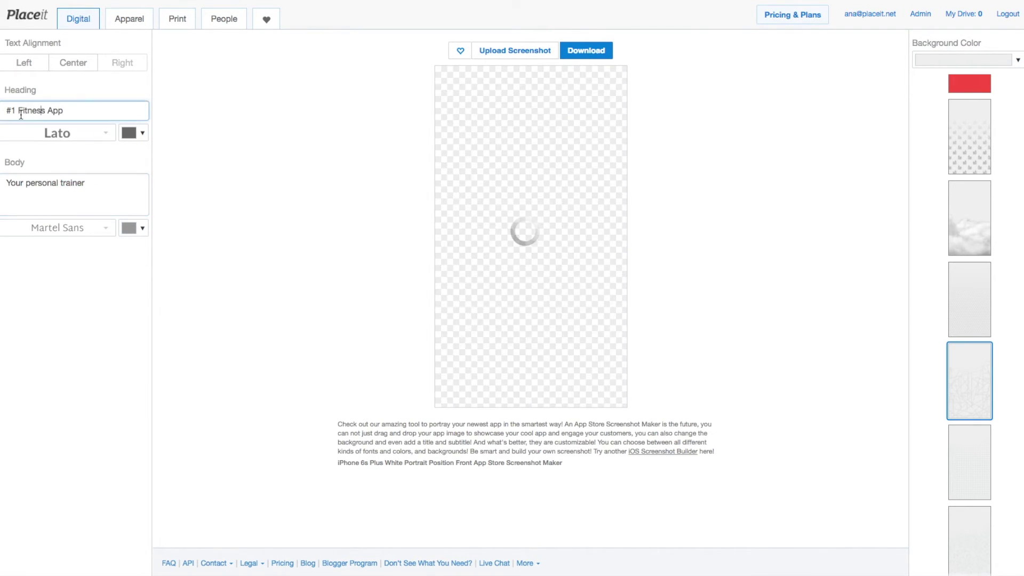
left_click_drag(46, 110, 73, 111)
key("BackSpace")
left_click(81, 146)
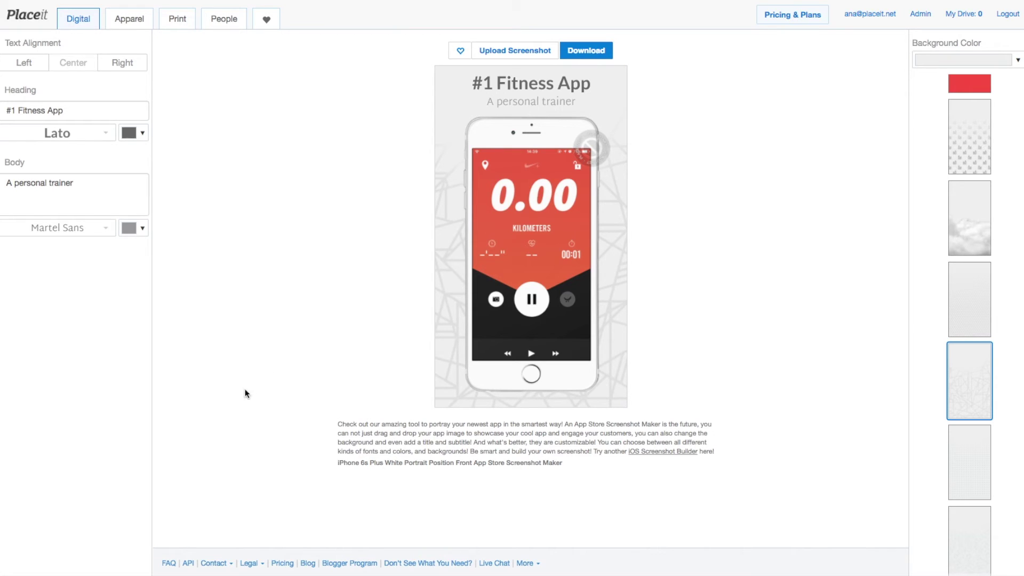
Request the free App Store Screenshot (5.5″ Display) download and save the finished image from My Drive
left_click(607, 53)
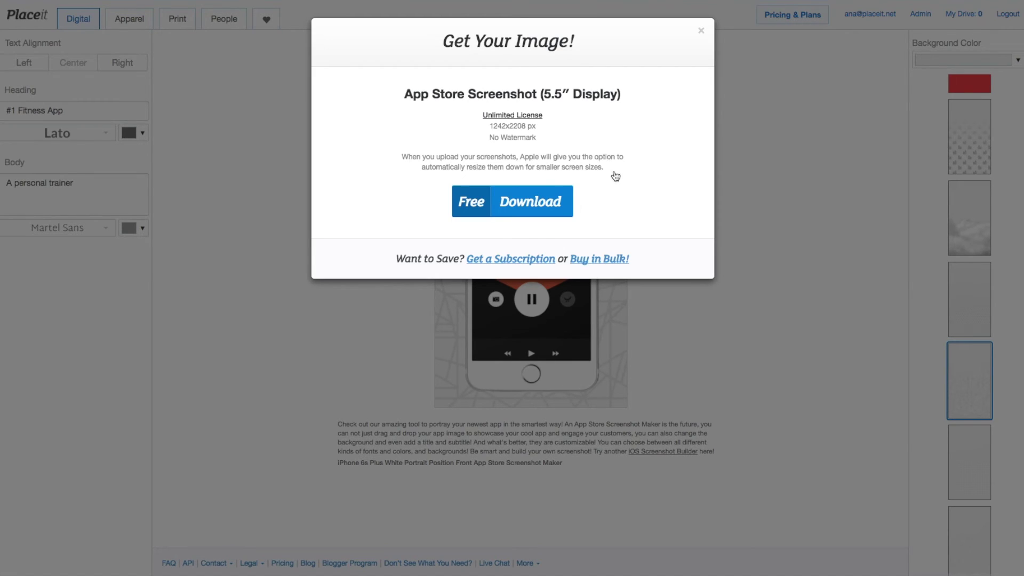
left_click(540, 202)
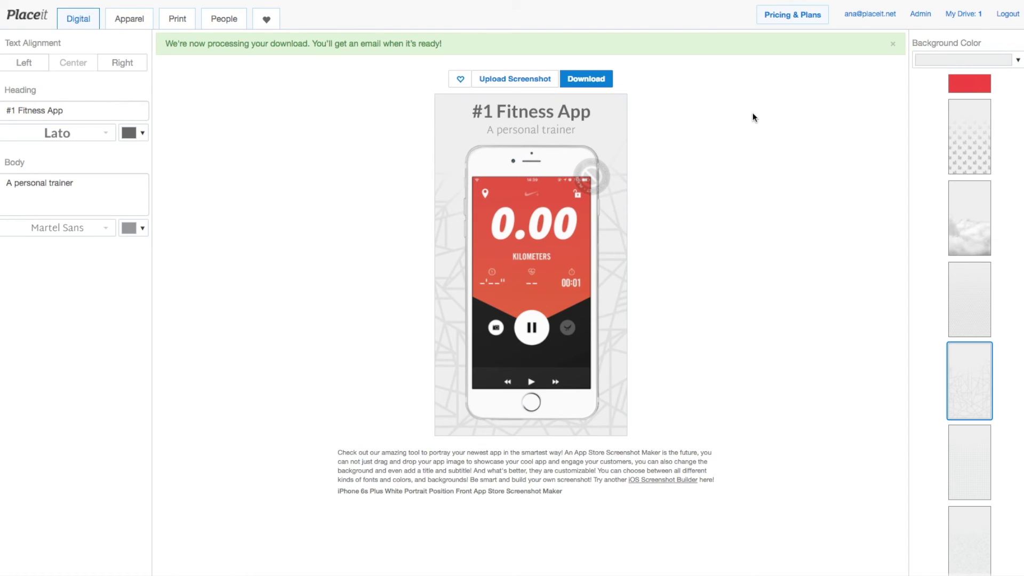
left_click(974, 16)
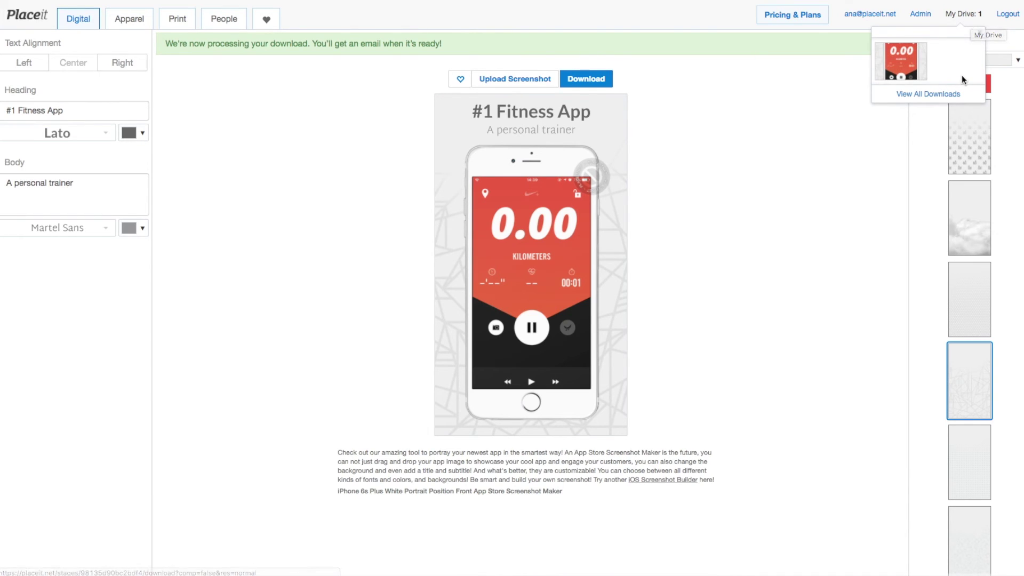
left_click(899, 56)
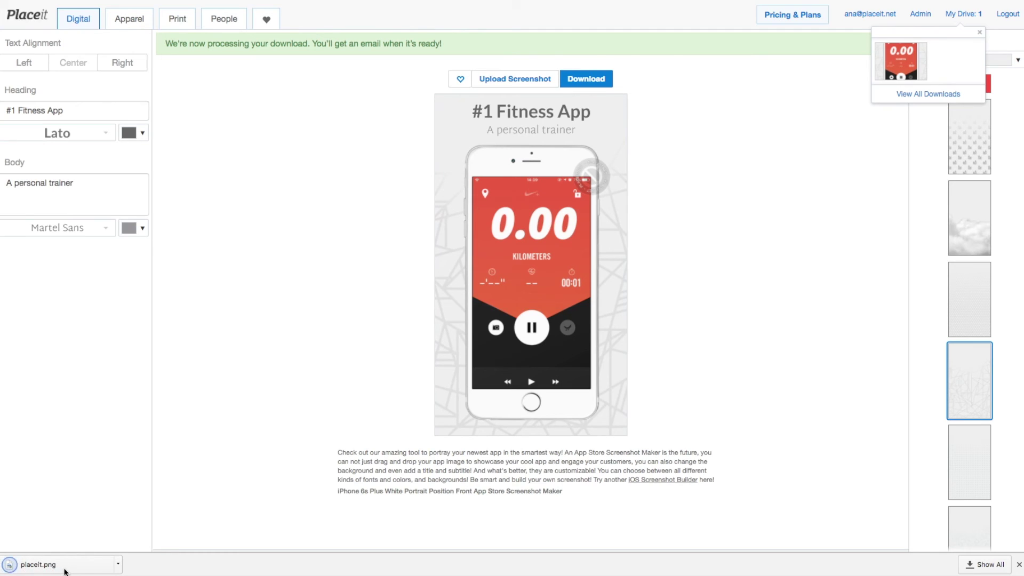
Open the downloaded placeit.png in the image viewer, and move and shrink its window to inspect the whole mockup
left_click(81, 570)
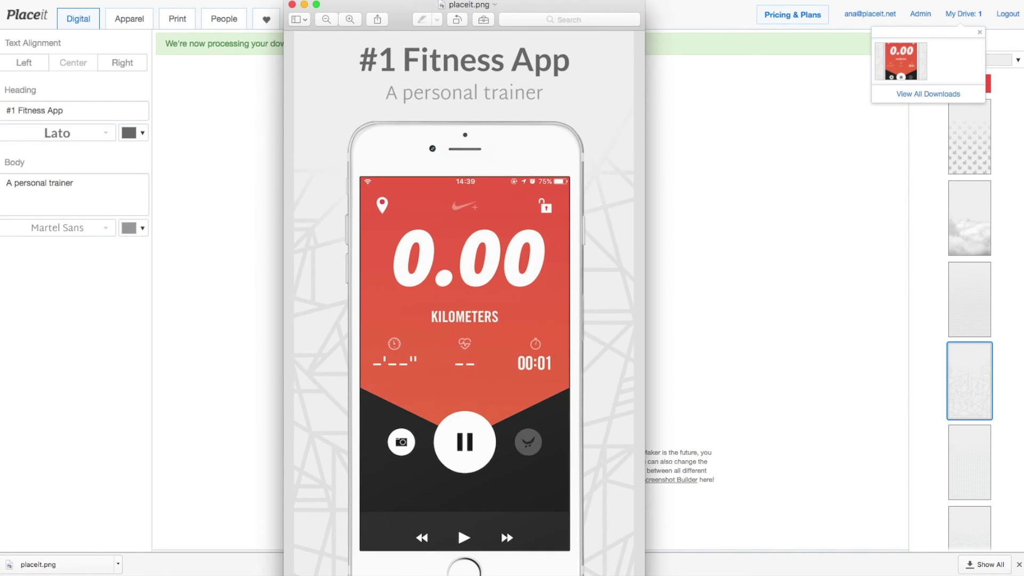
left_click_drag(565, 5, 577, 0)
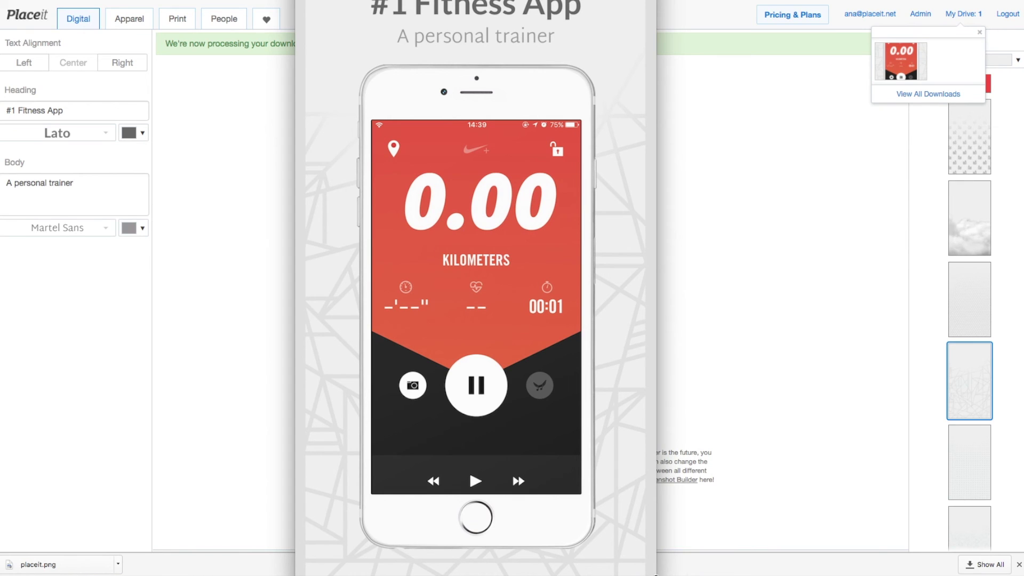
left_click_drag(651, 569, 658, 545)
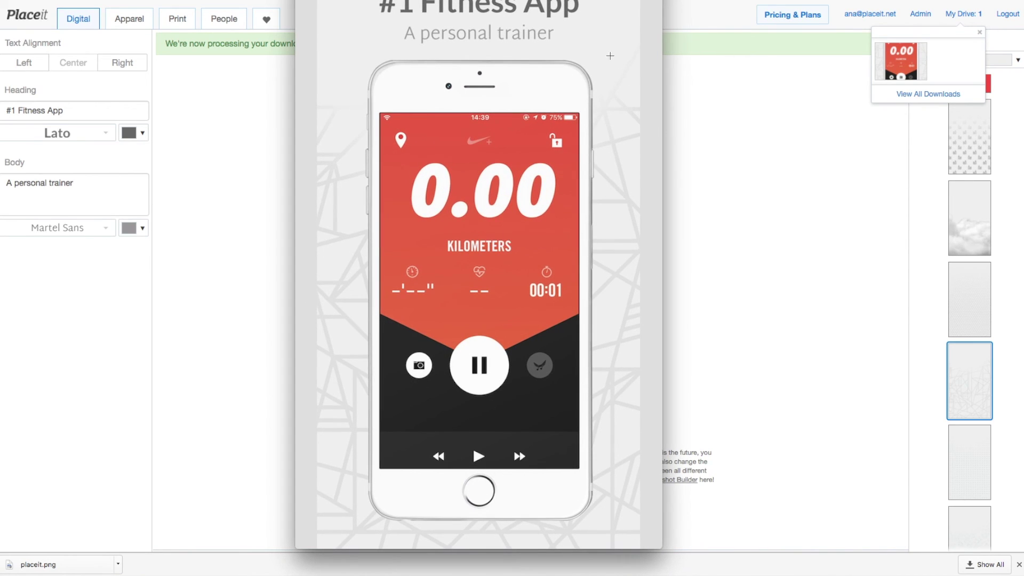